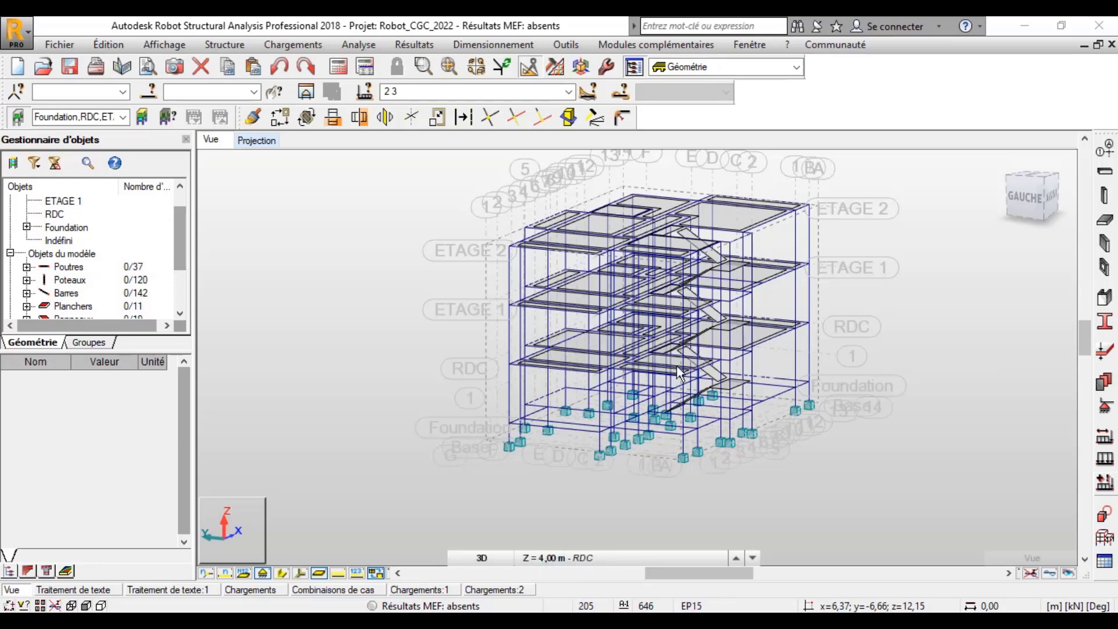
# Step: Display the FE mesh generation options for the building model and place them clear of the structure's centre
pyautogui.scroll(2, 678, 372)
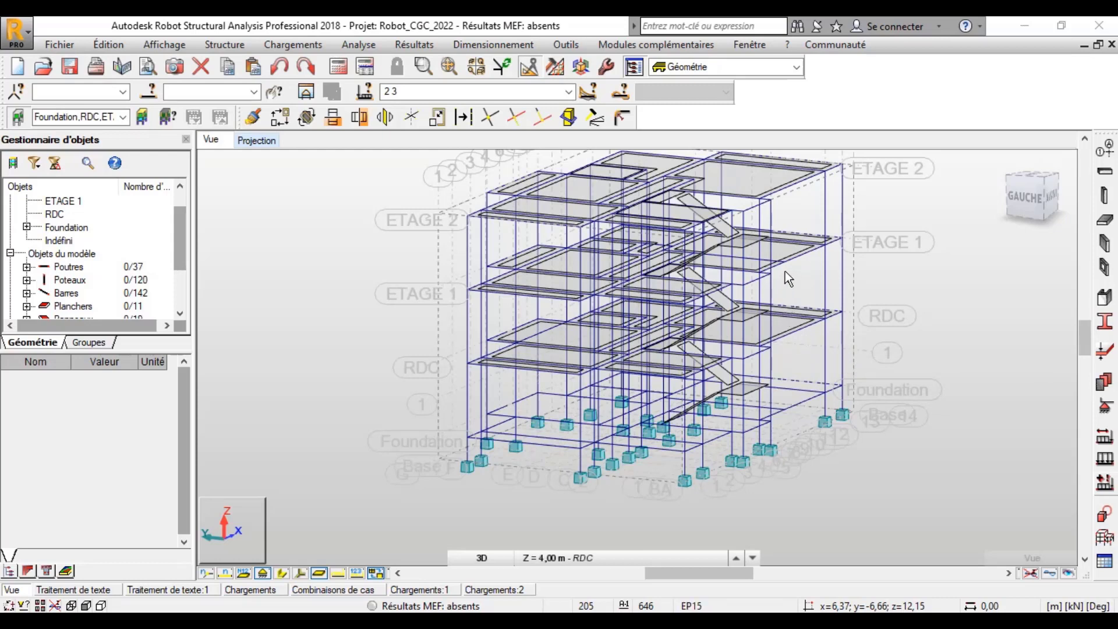
pyautogui.click(559, 68)
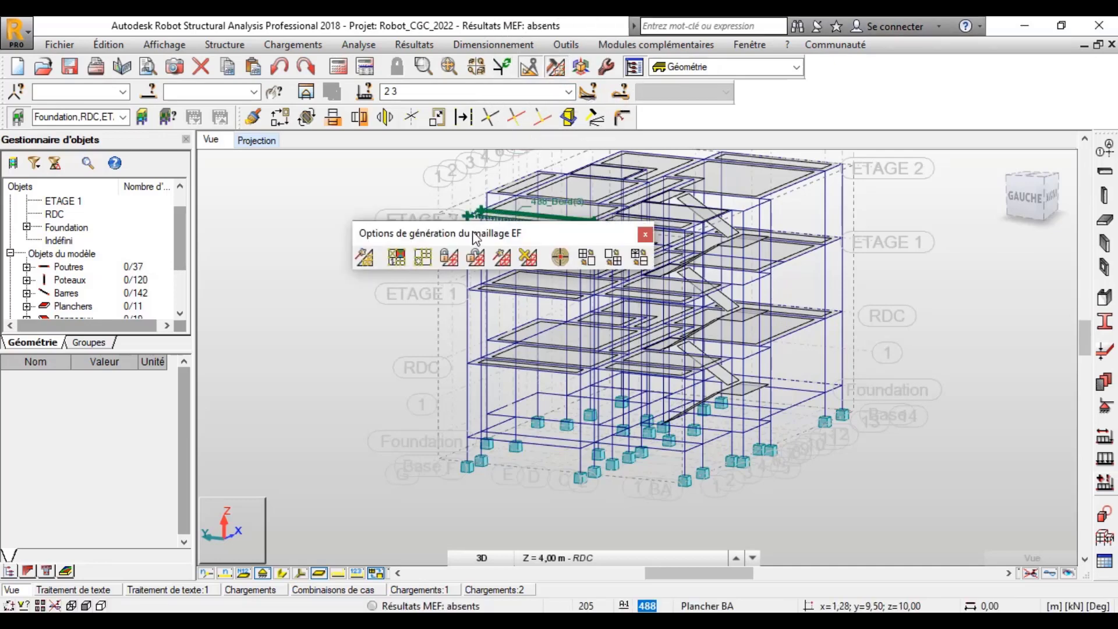
pyautogui.moveTo(520, 201); pyautogui.dragTo(520, 201)
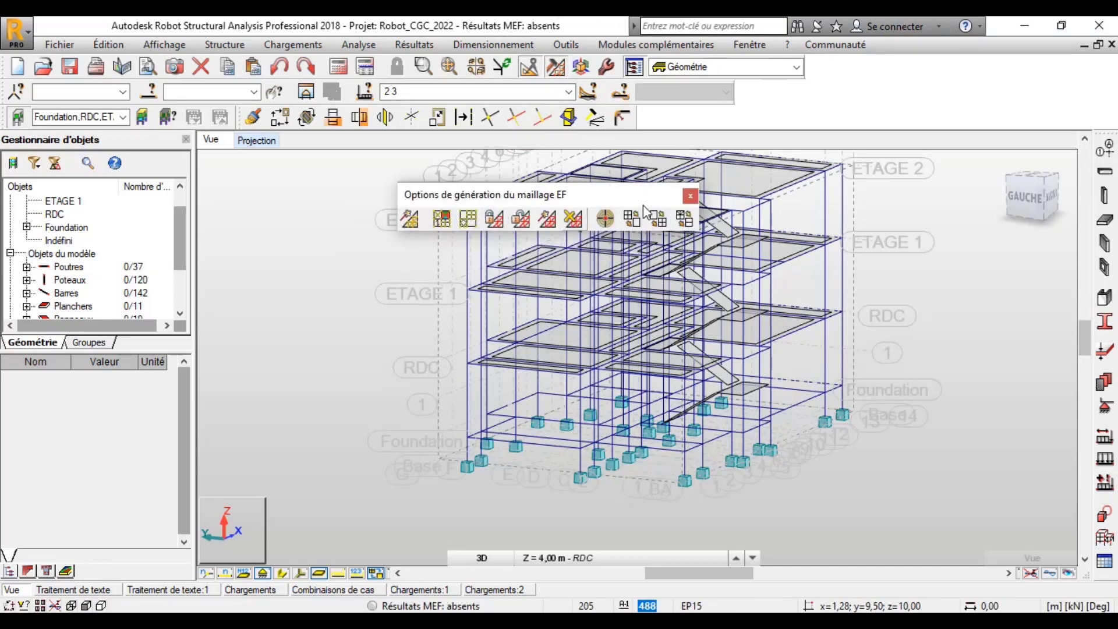
pyautogui.click(408, 220)
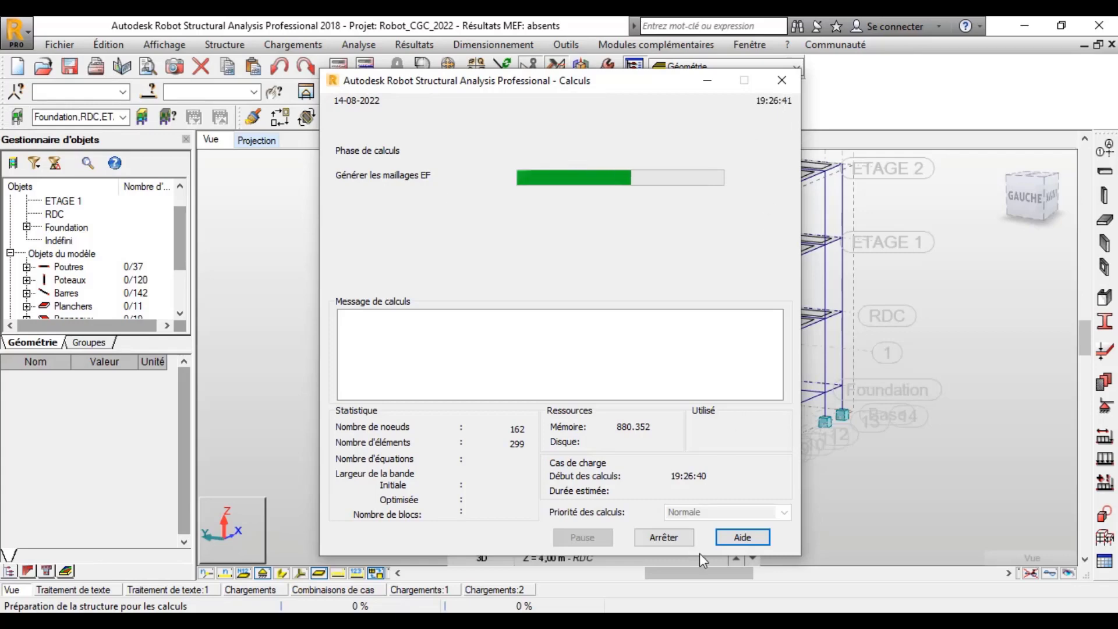
pyautogui.click(656, 536)
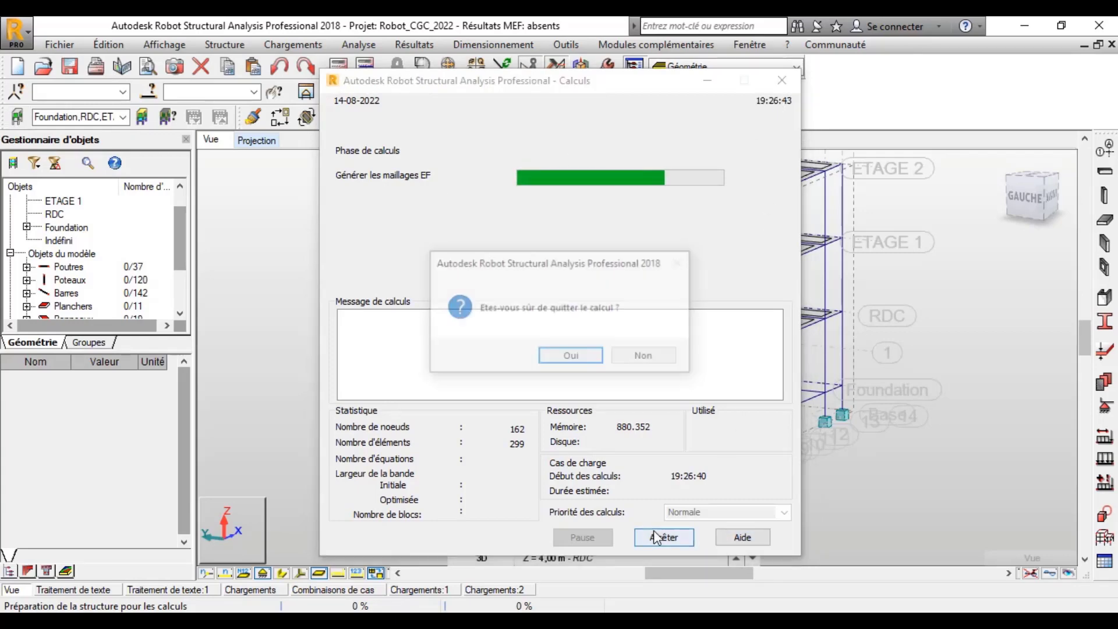
pyautogui.click(569, 357)
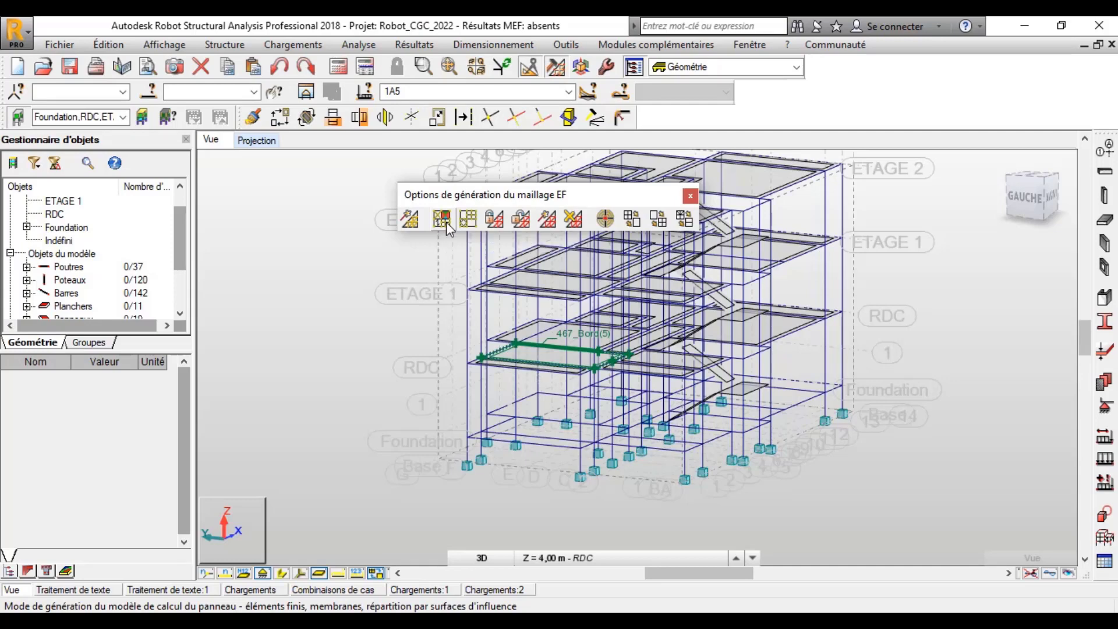
# Step: Examine the definition of the coque panel calculation model, including its elastic stiffness, rigid link and load transfer settings
pyautogui.click(442, 219)
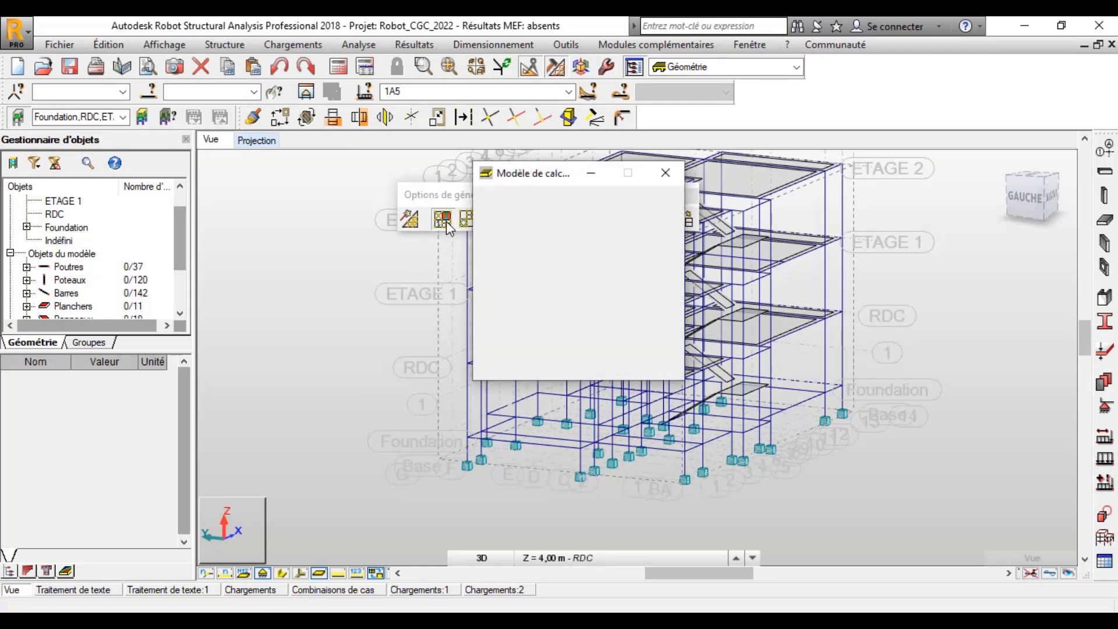
pyautogui.click(502, 250)
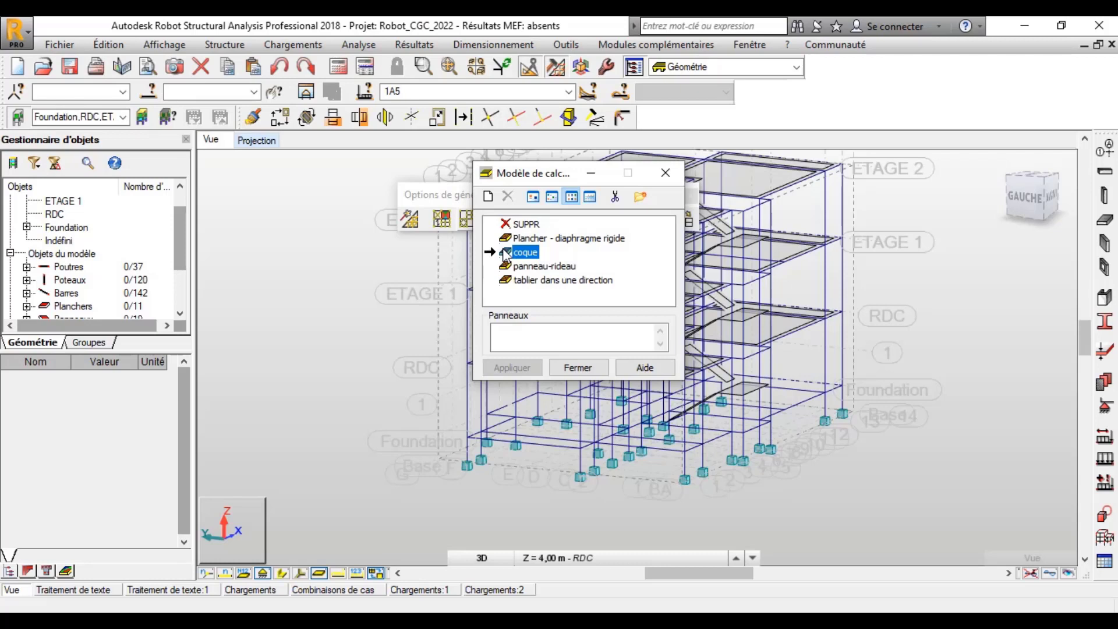
pyautogui.moveTo(535, 173); pyautogui.dragTo(640, 131)
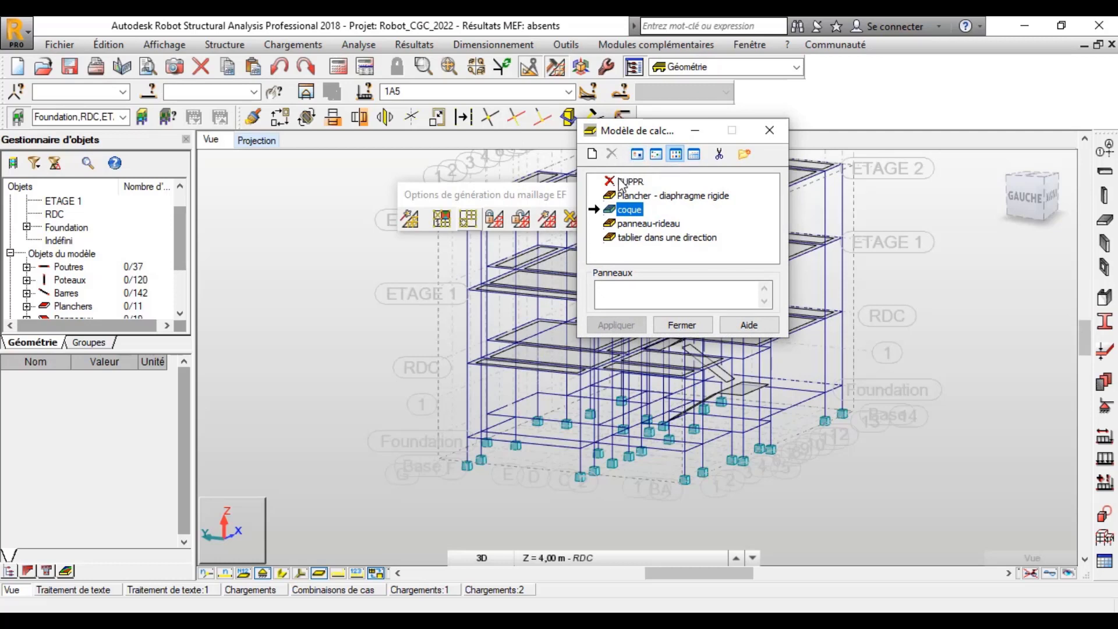
pyautogui.doubleClick(627, 211)
pyautogui.moveTo(789, 226); pyautogui.dragTo(722, 117)
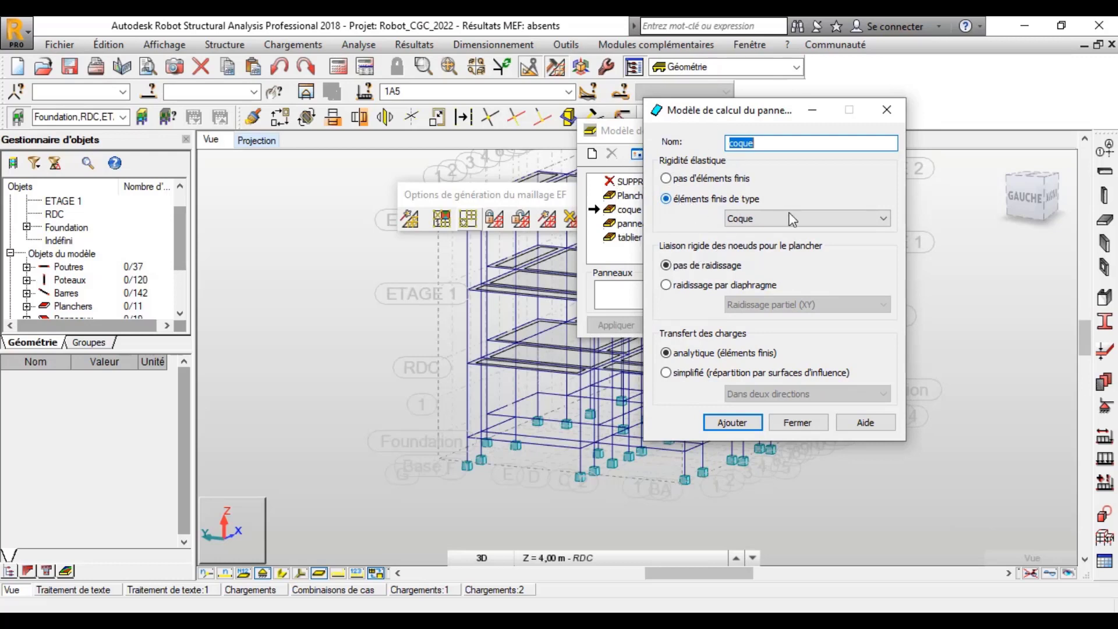
pyautogui.click(798, 421)
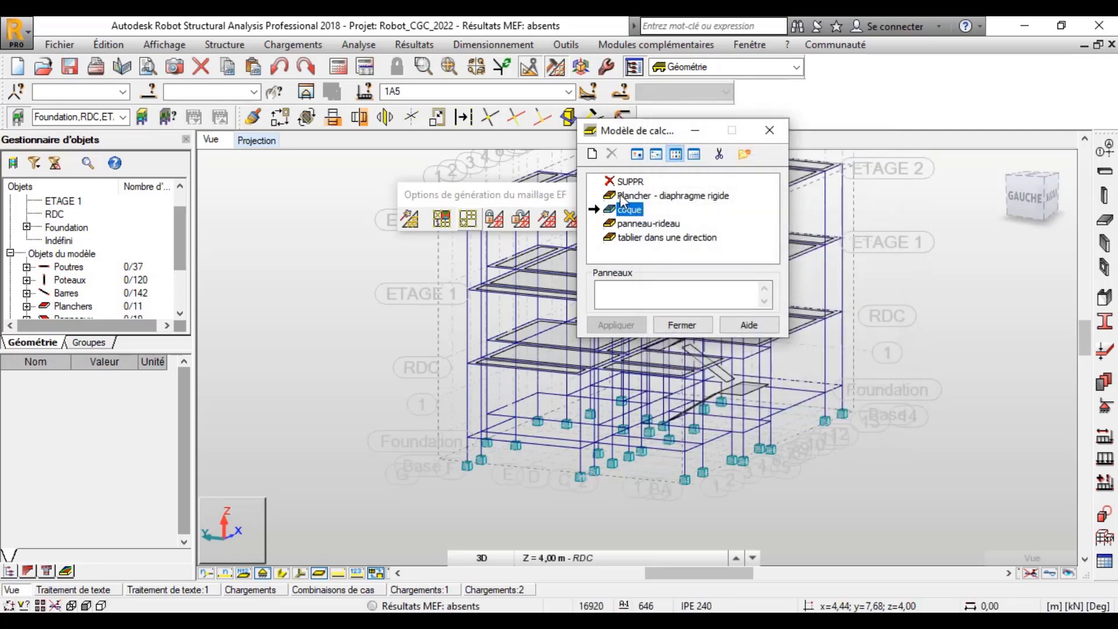
# Step: Compare the Plancher - diaphragme rigide calculation model's settings with those of the coque model and close the panel model definitions
pyautogui.doubleClick(624, 196)
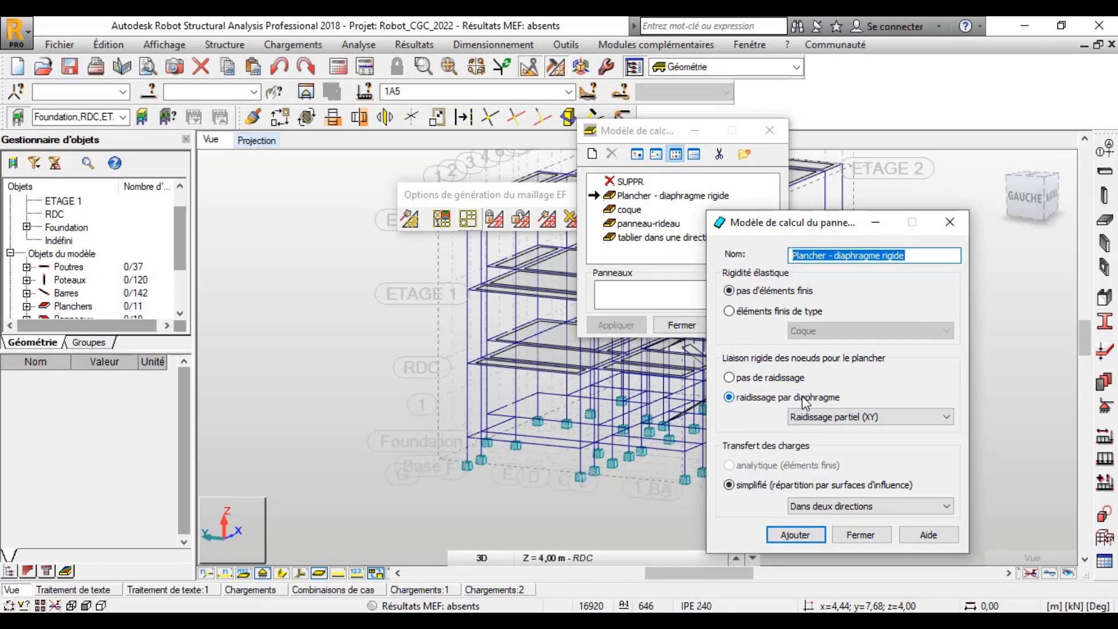
pyautogui.click(955, 225)
pyautogui.doubleClick(628, 210)
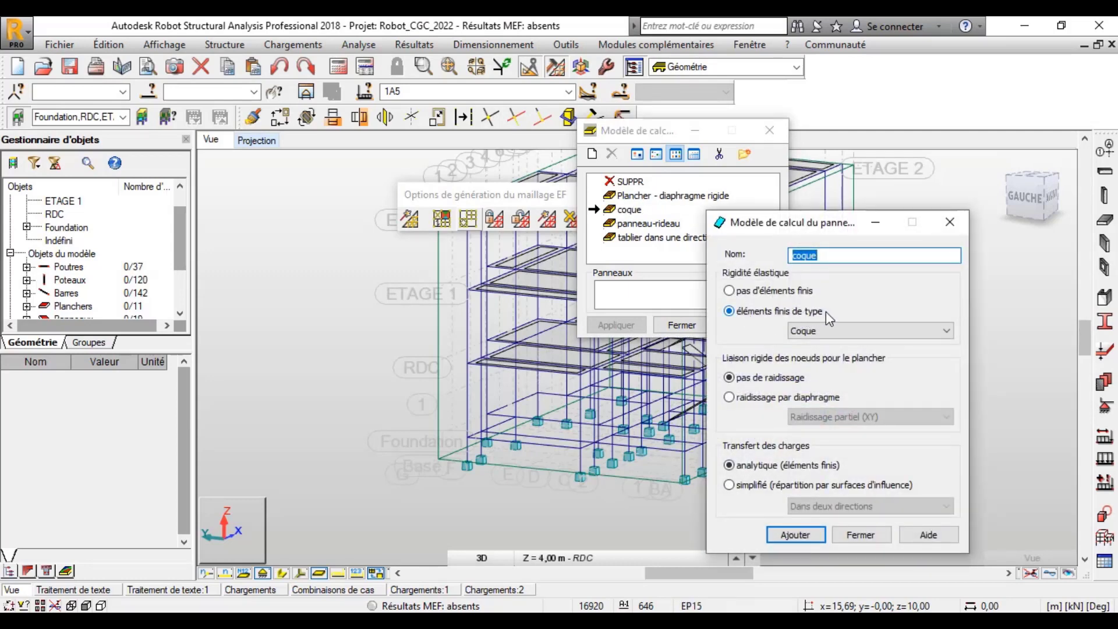
pyautogui.click(950, 222)
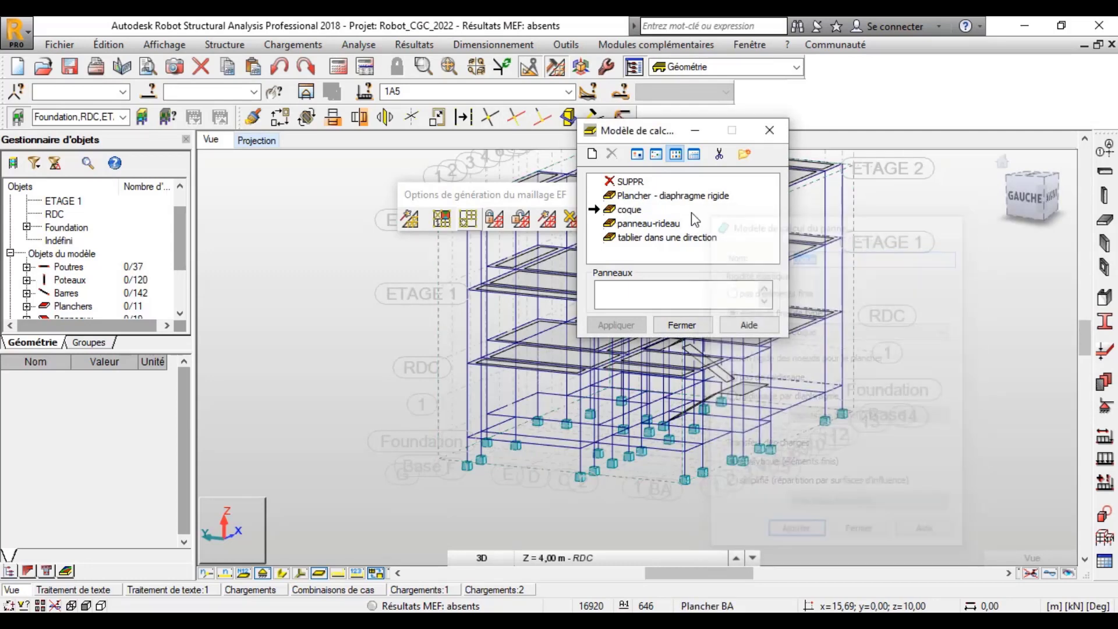
pyautogui.click(682, 325)
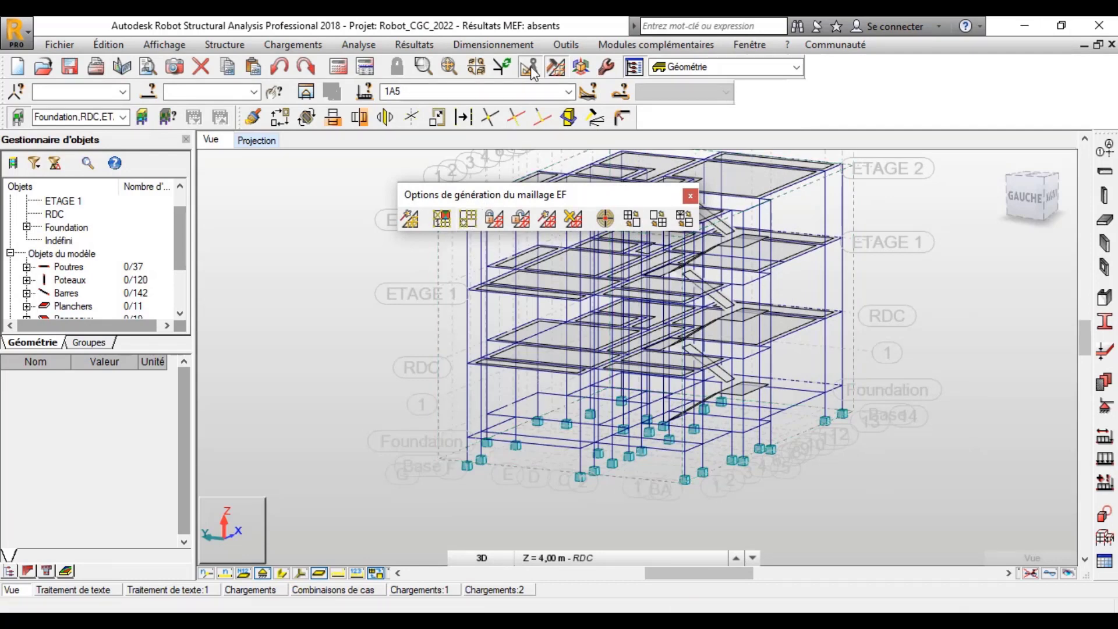
# Step: Review the default meshing parameters for all panels in the task preferences, including the options of the Normal set
pyautogui.click(566, 46)
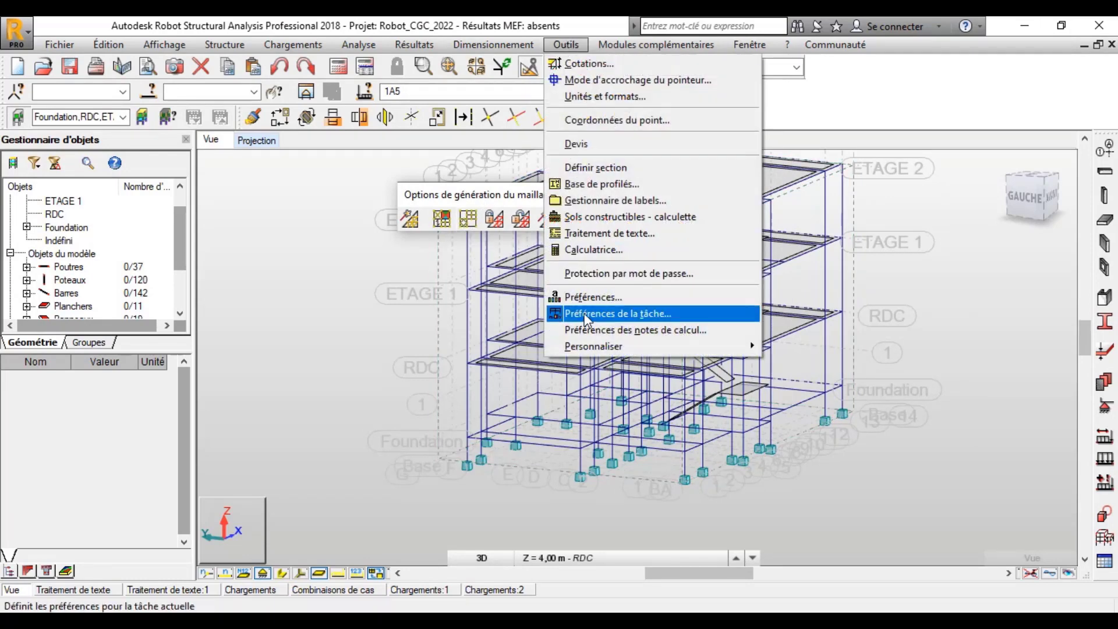
pyautogui.click(589, 315)
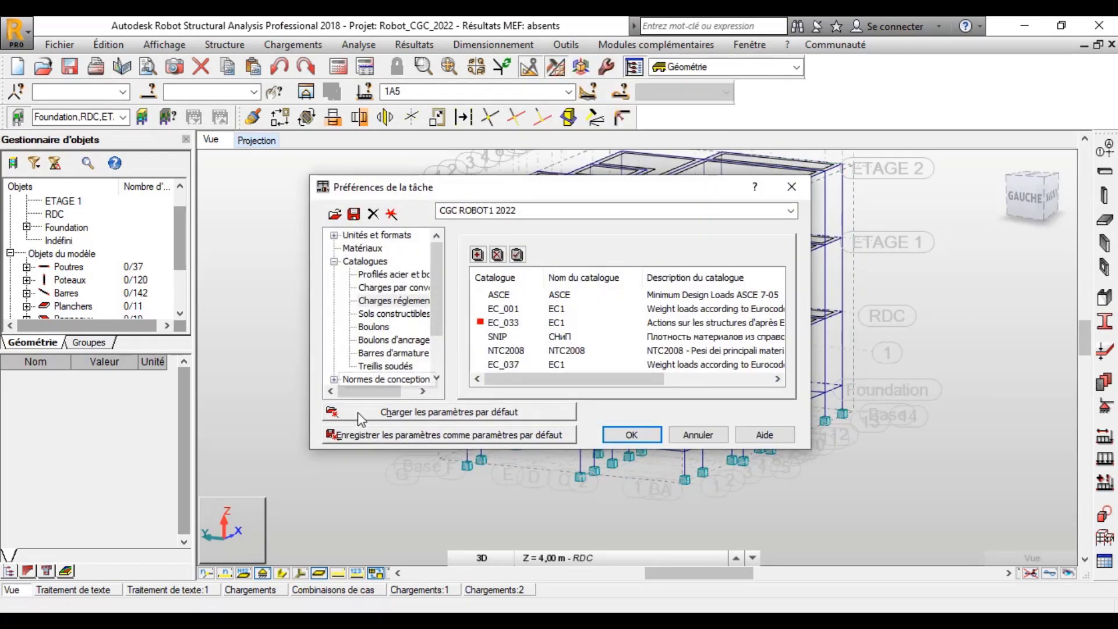
pyautogui.click(335, 378)
pyautogui.scroll(-1, 383, 378)
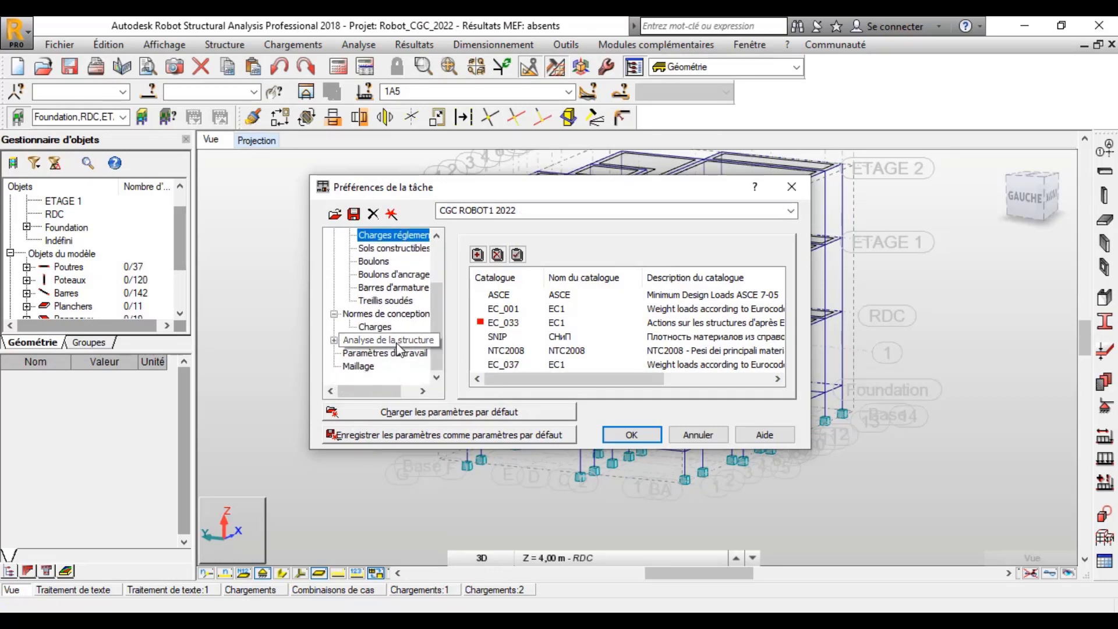
pyautogui.click(367, 365)
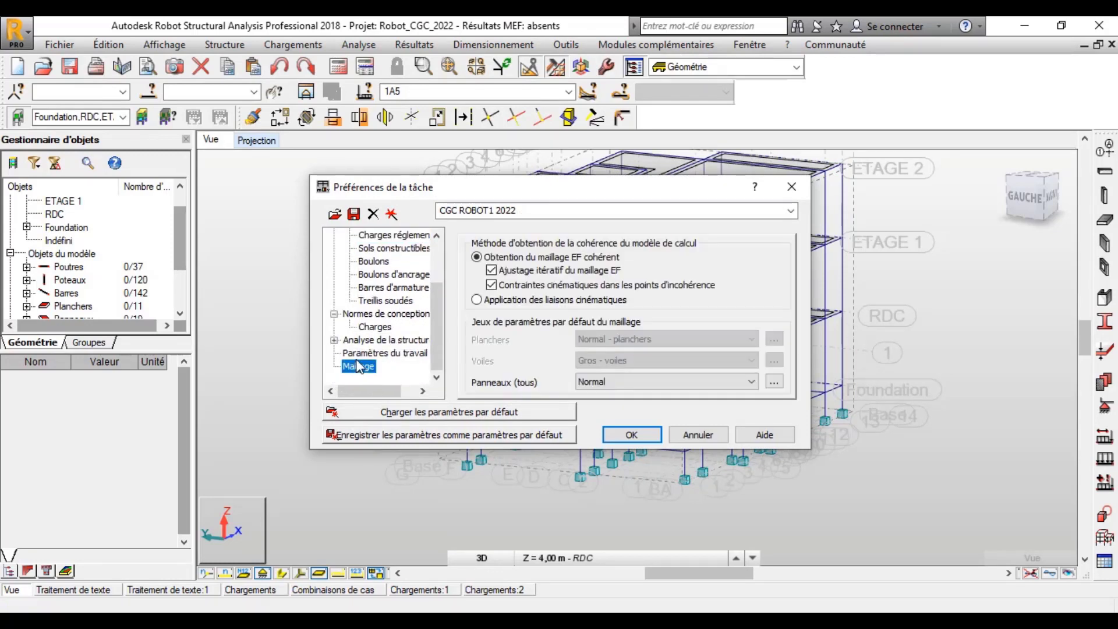
pyautogui.click(705, 387)
pyautogui.click(641, 407)
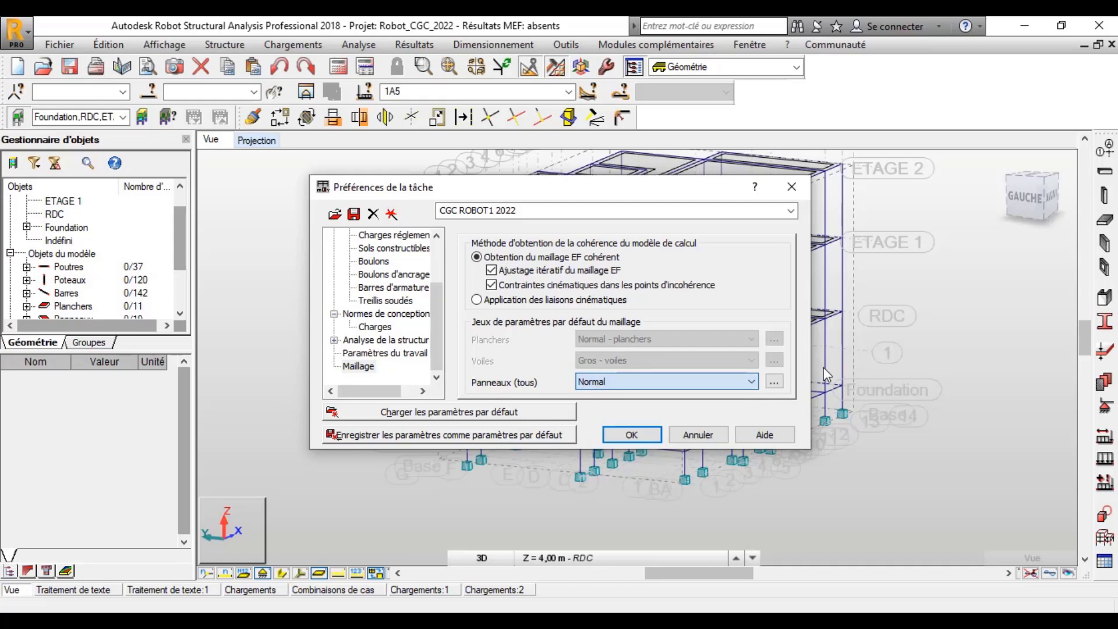
pyautogui.click(774, 382)
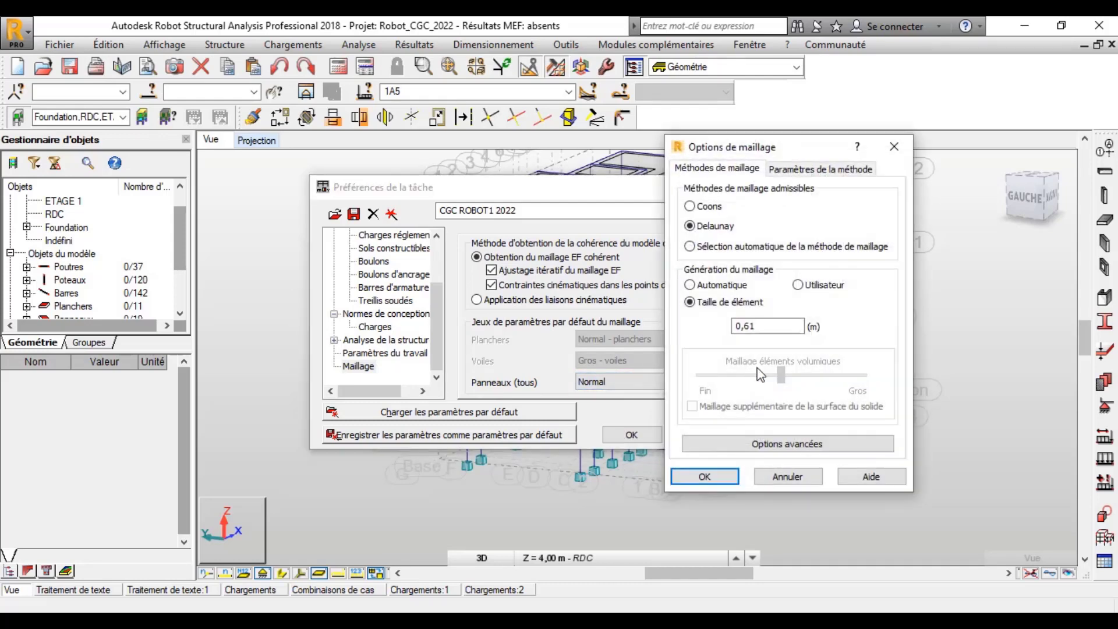
pyautogui.click(894, 146)
pyautogui.click(794, 183)
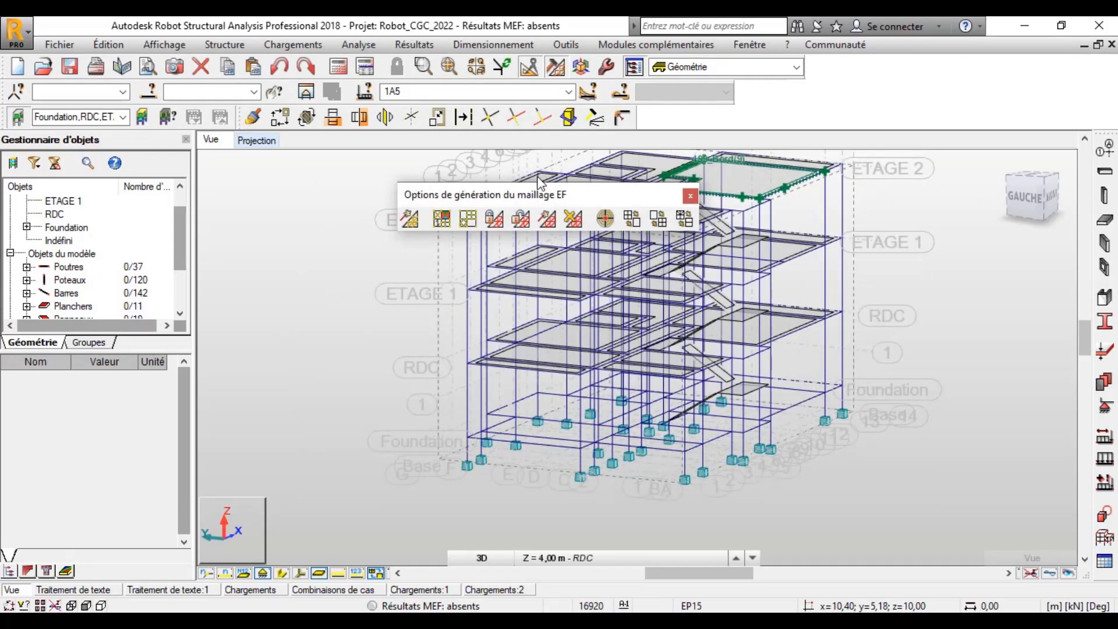
# Step: Start editing the meshing options for all panels and set the element size to 0,15 m
pyautogui.click(465, 222)
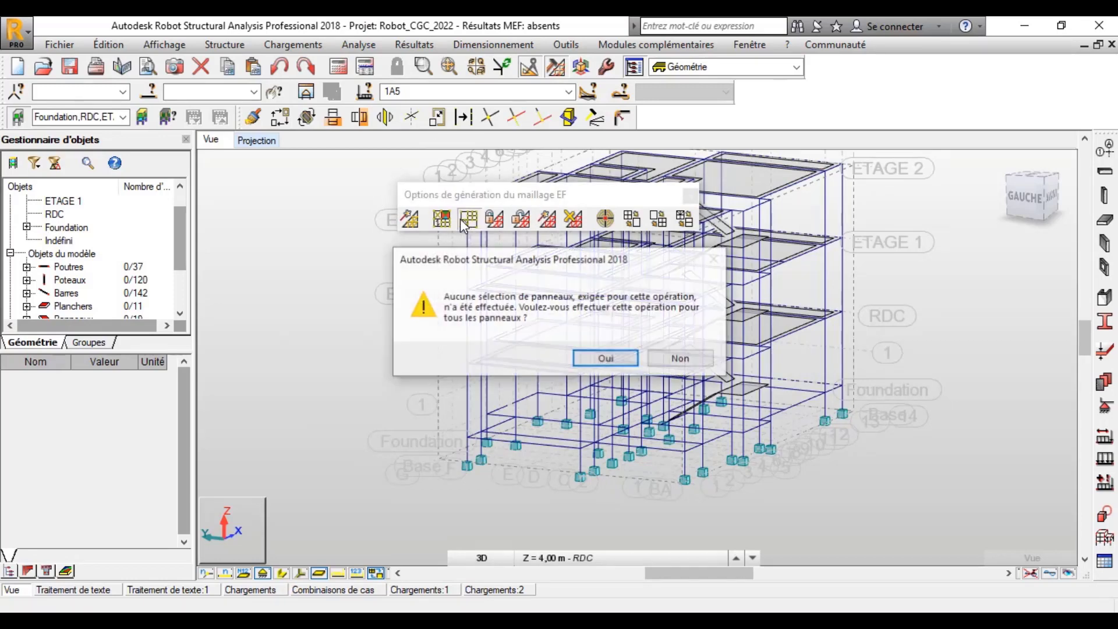
pyautogui.click(615, 360)
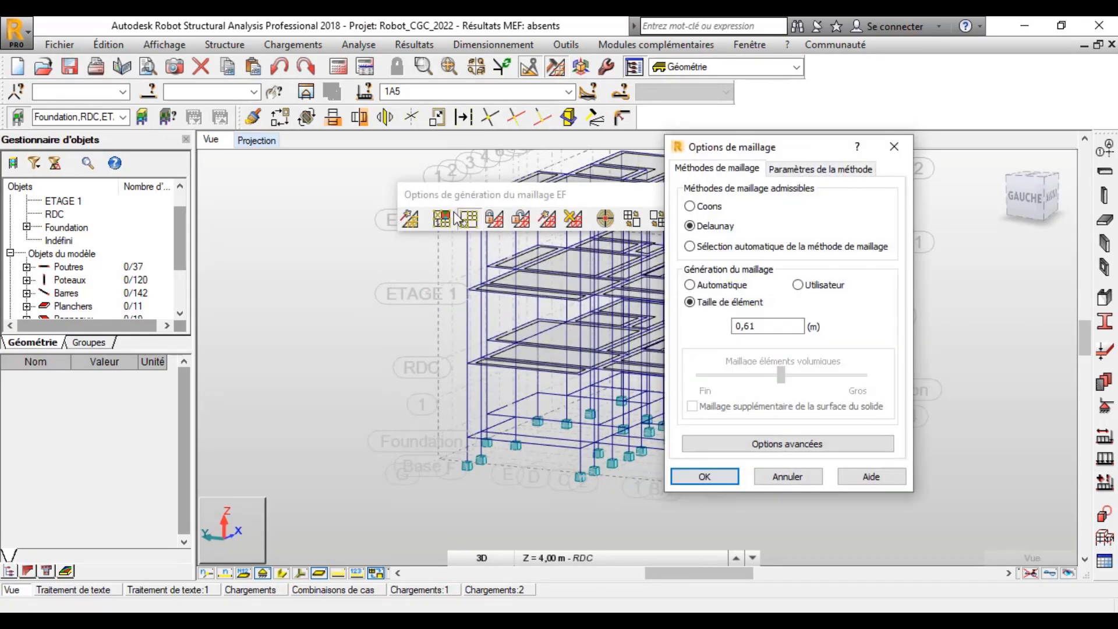
pyautogui.moveTo(738, 146); pyautogui.dragTo(597, 72)
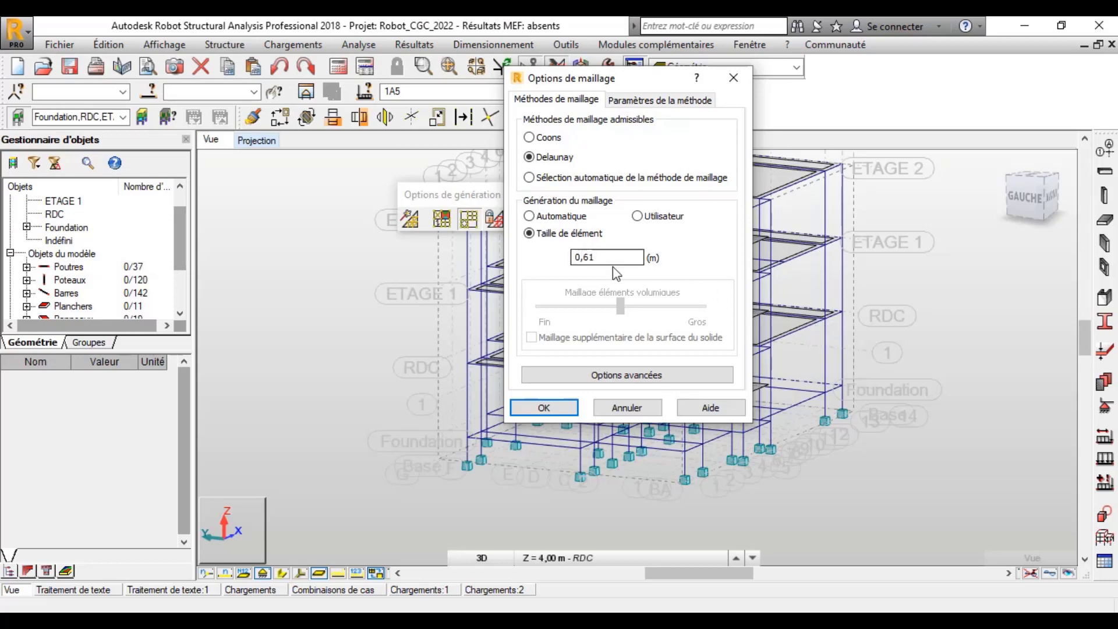
pyautogui.moveTo(611, 258); pyautogui.dragTo(562, 263)
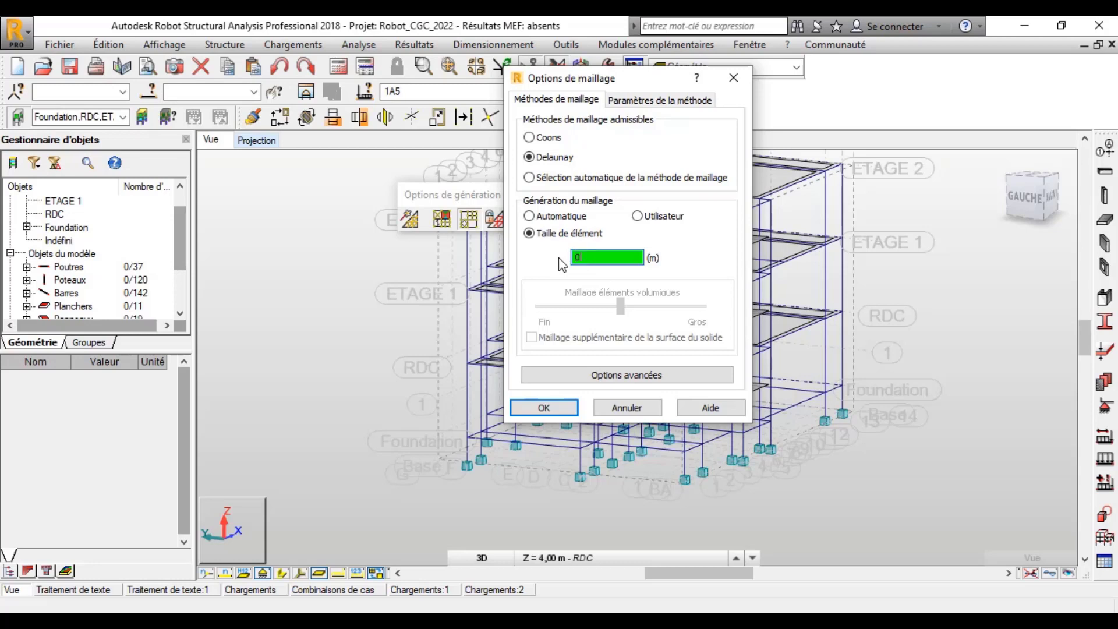
pyautogui.write('0,15')
# Step: Review the Automatique and Utilisateur mesh generation modes and the Delaunay method parameters, returning to the Taille de élément mode
pyautogui.click(530, 216)
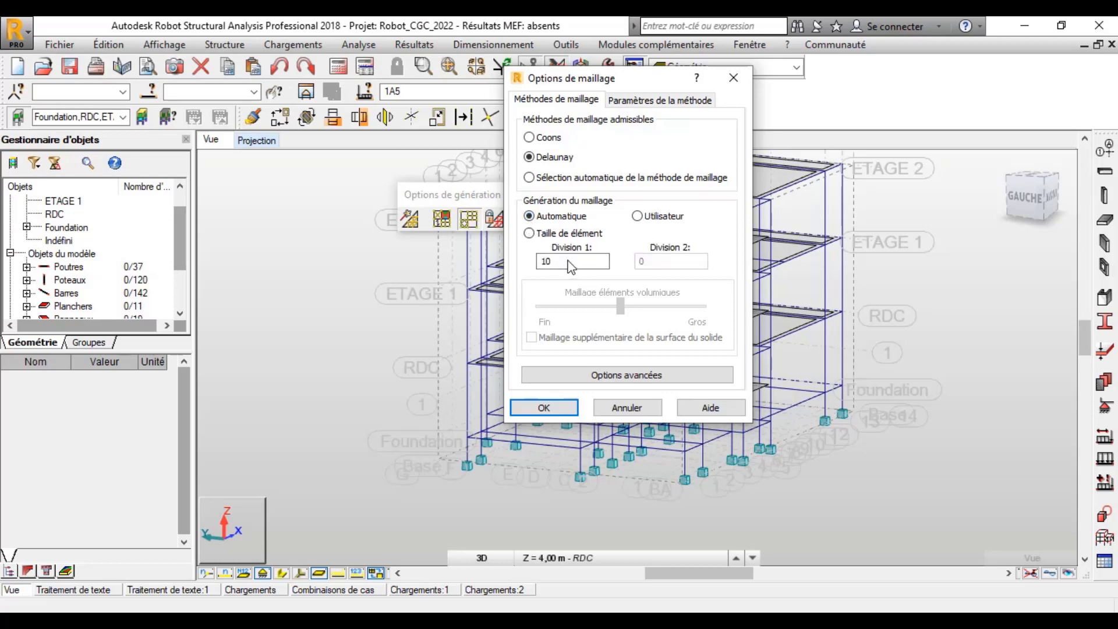
pyautogui.click(635, 218)
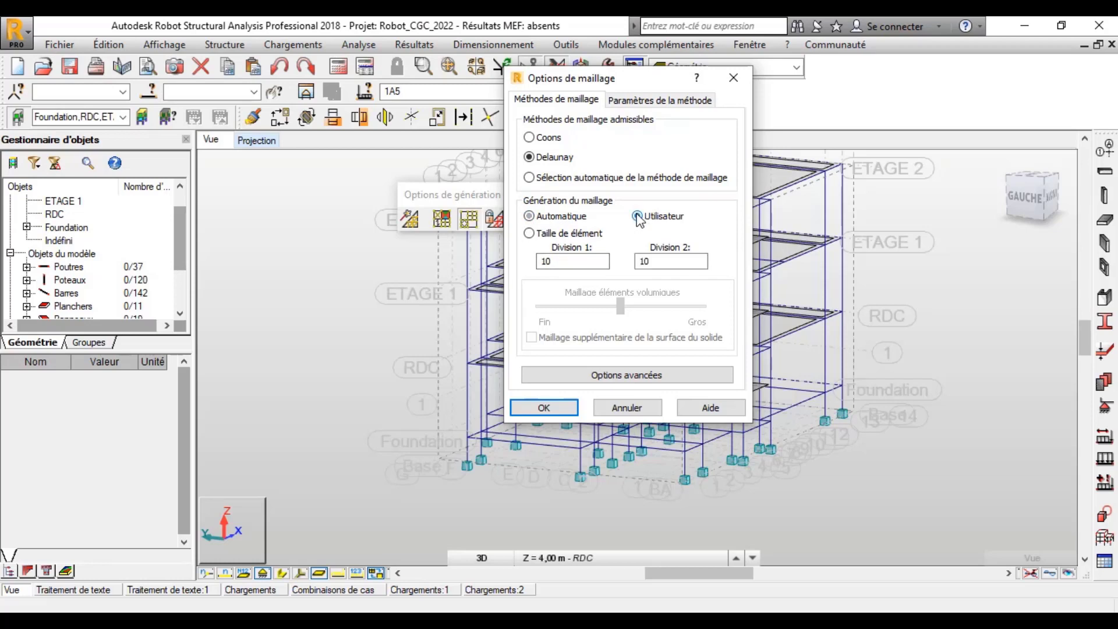
pyautogui.click(529, 233)
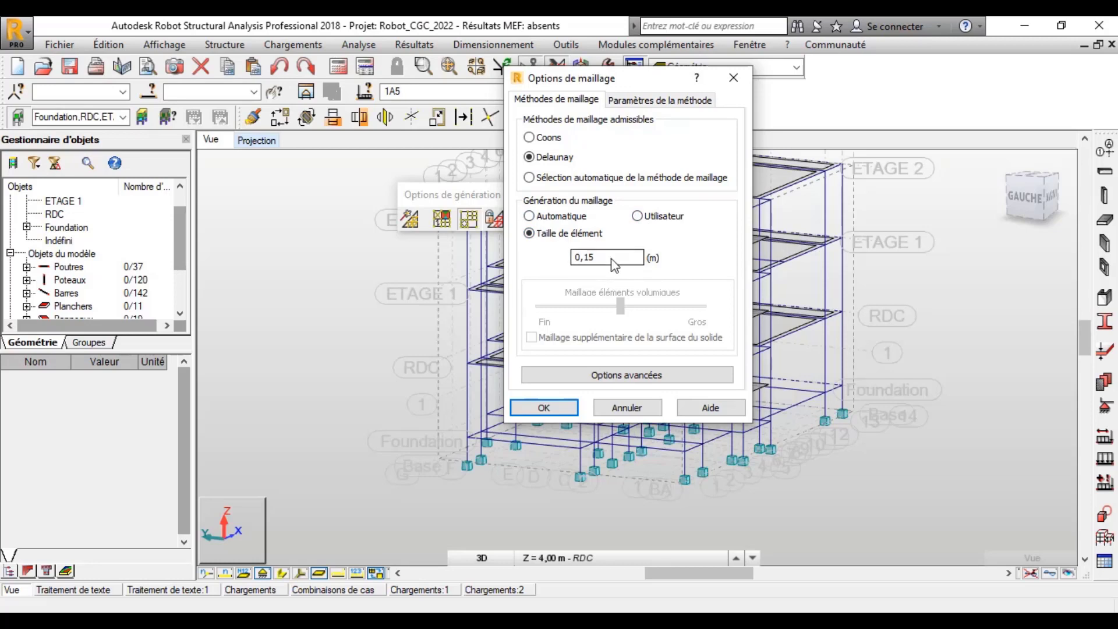
pyautogui.click(668, 104)
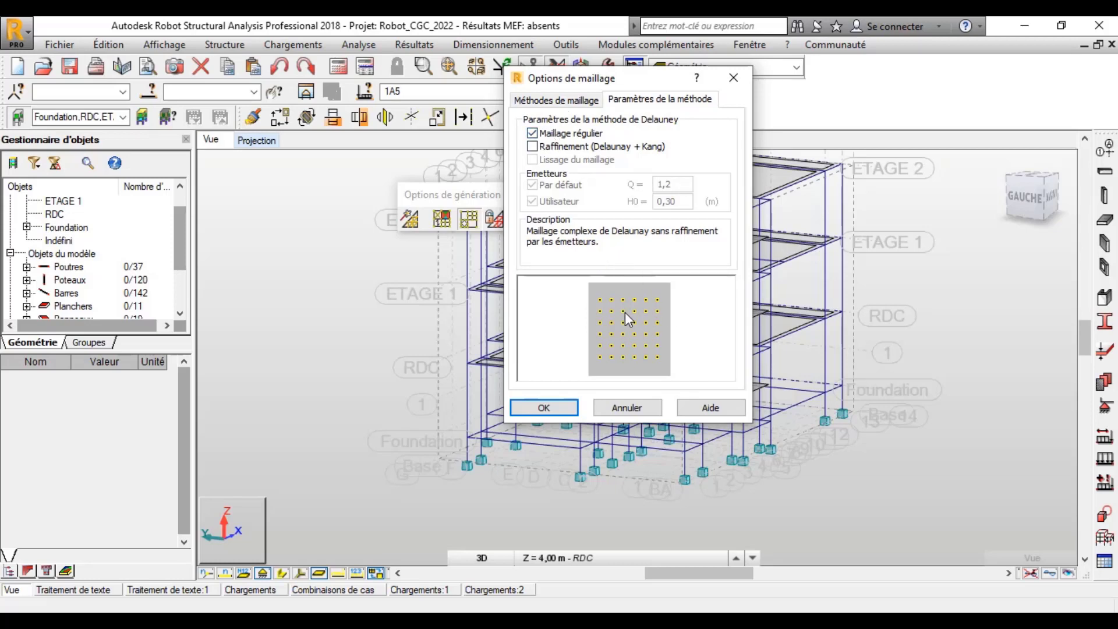
pyautogui.click(551, 100)
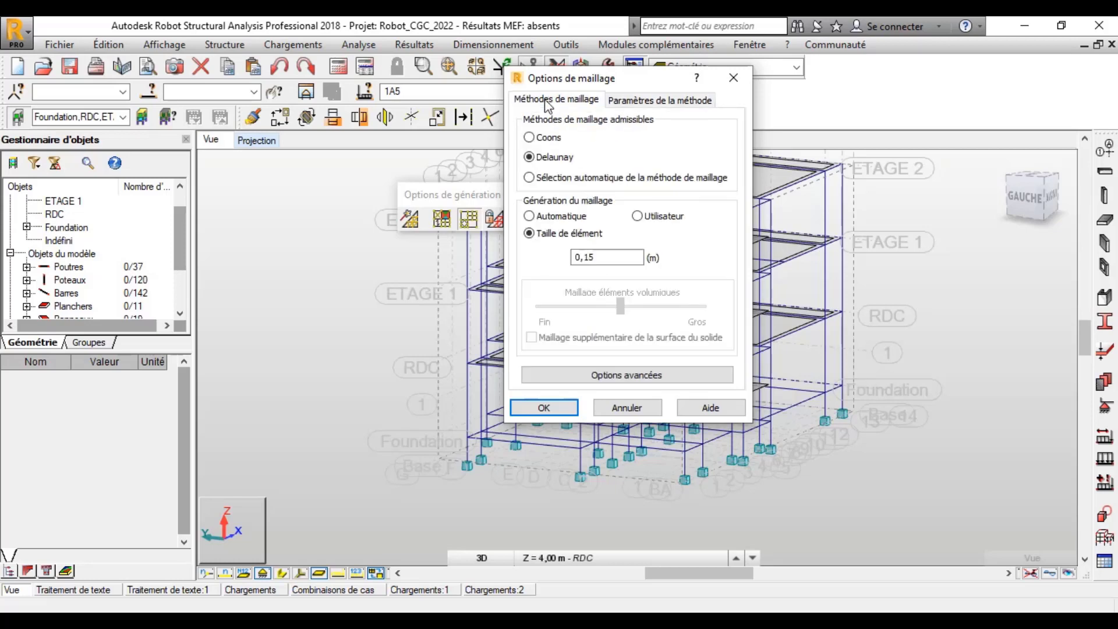
# Step: Open the advanced meshing options for all panels and disable Maillage régulier for the Delaunay method
pyautogui.click(623, 375)
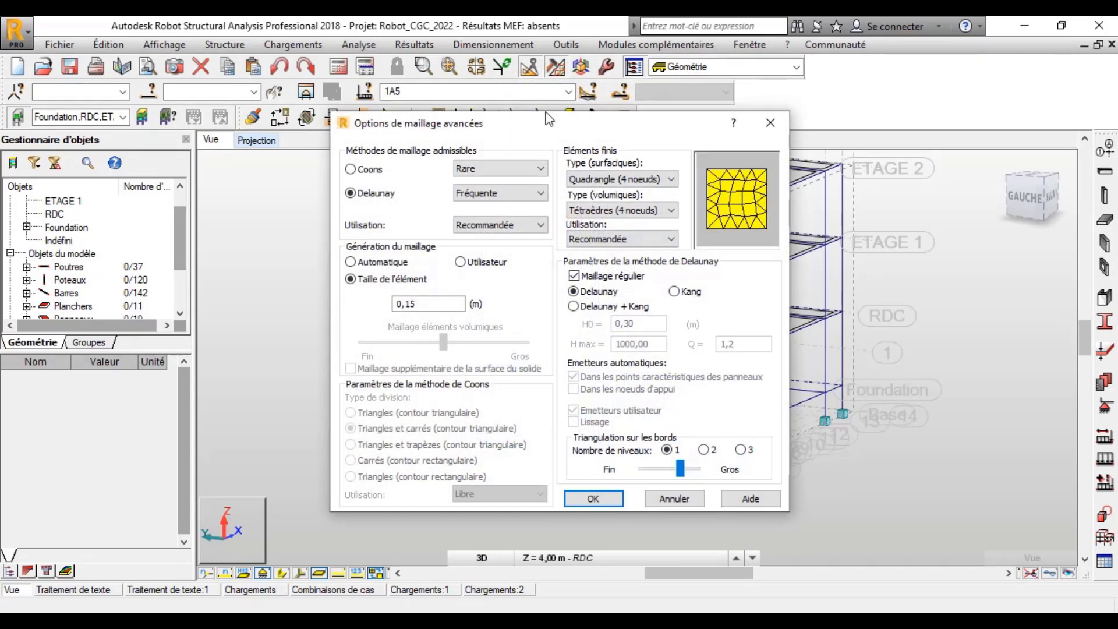
pyautogui.moveTo(543, 125); pyautogui.dragTo(616, 79)
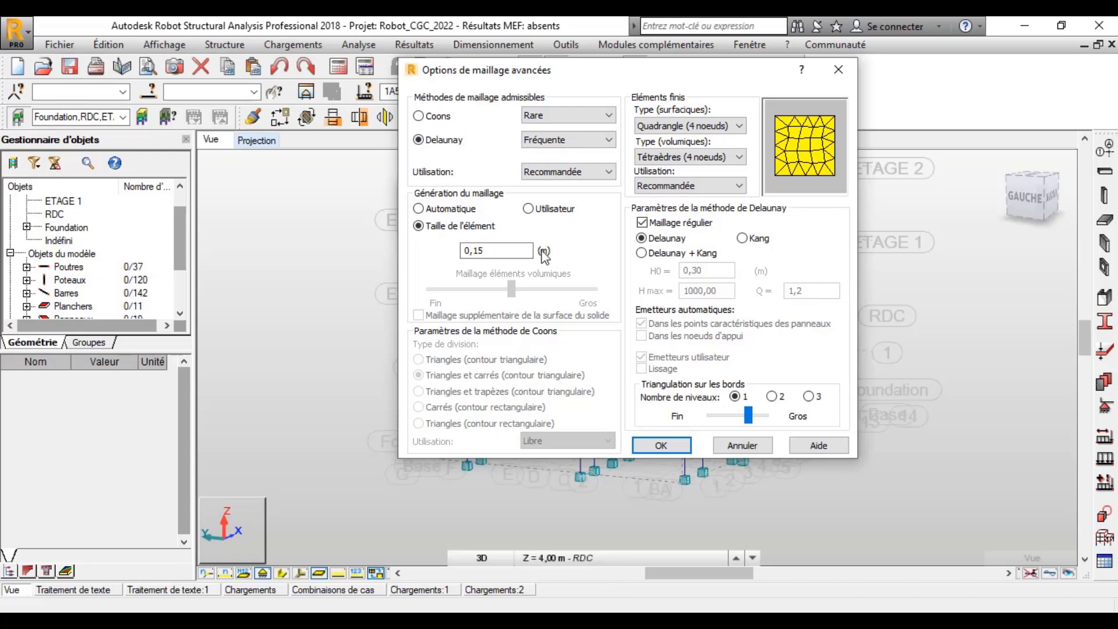
pyautogui.click(644, 224)
pyautogui.click(643, 223)
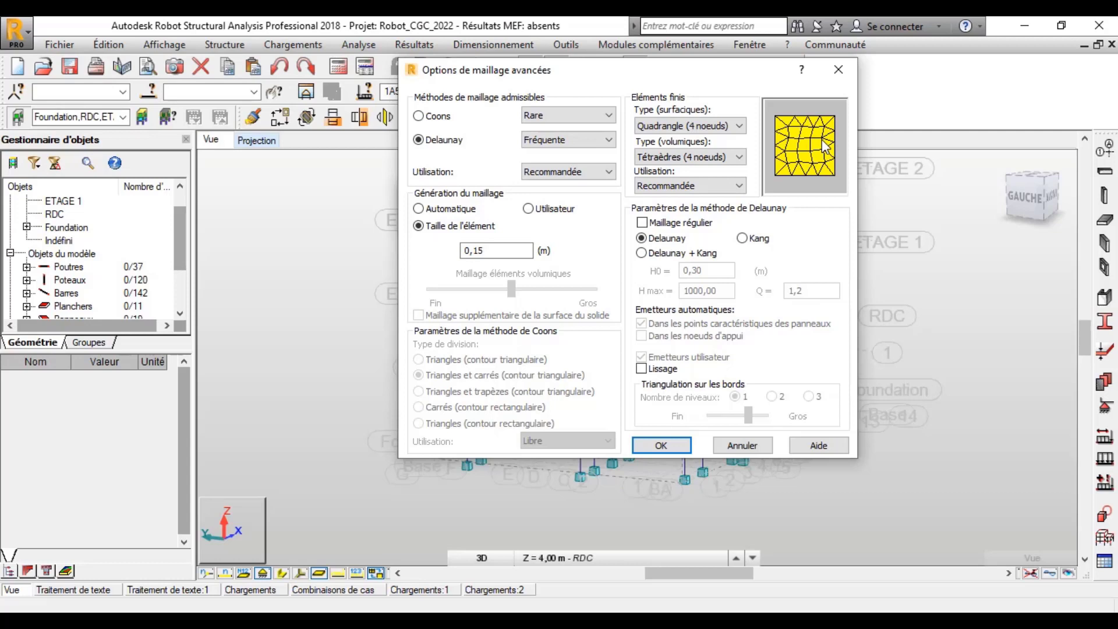
# Step: Set the surface finite elements to Triangle (3 noeuds) and the volume elements to Tétraèdres (4 noeuds)
pyautogui.click(737, 126)
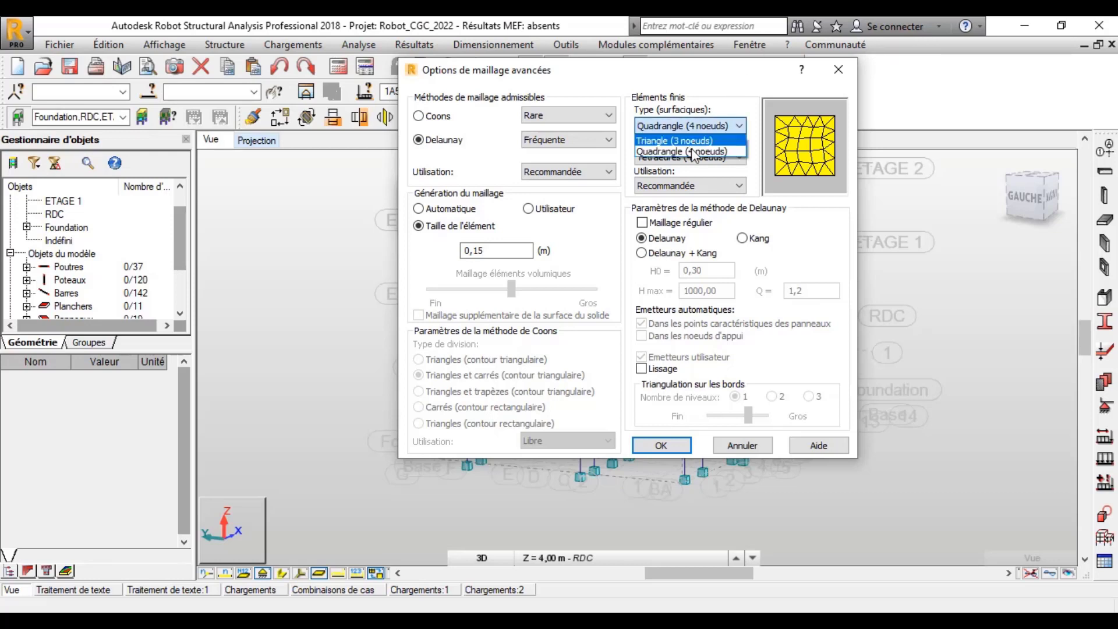
pyautogui.click(692, 151)
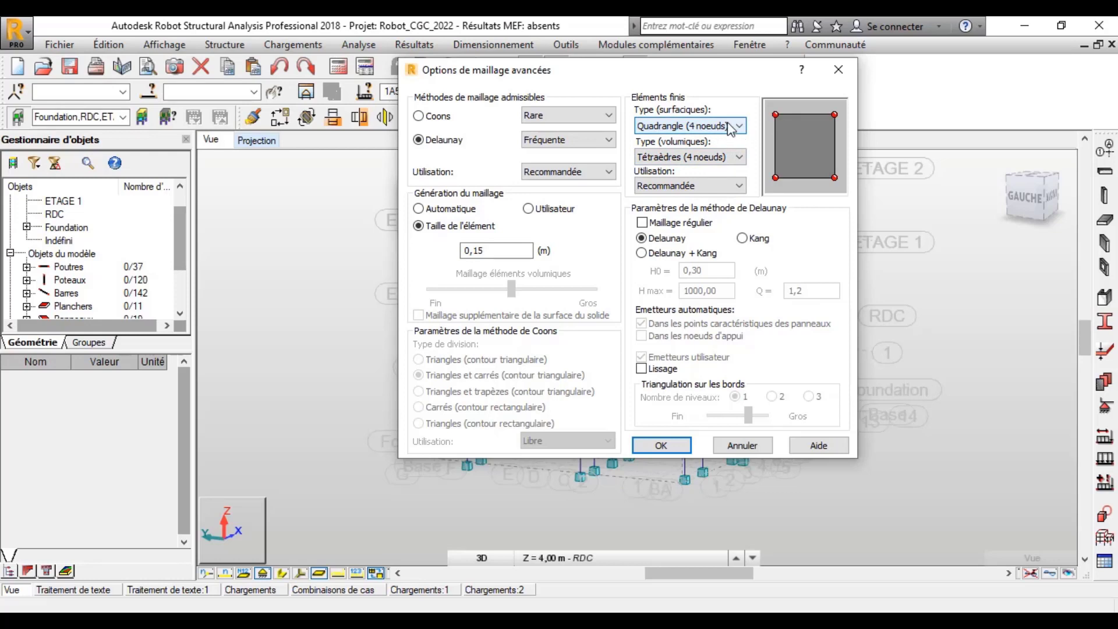
pyautogui.click(732, 127)
pyautogui.click(690, 141)
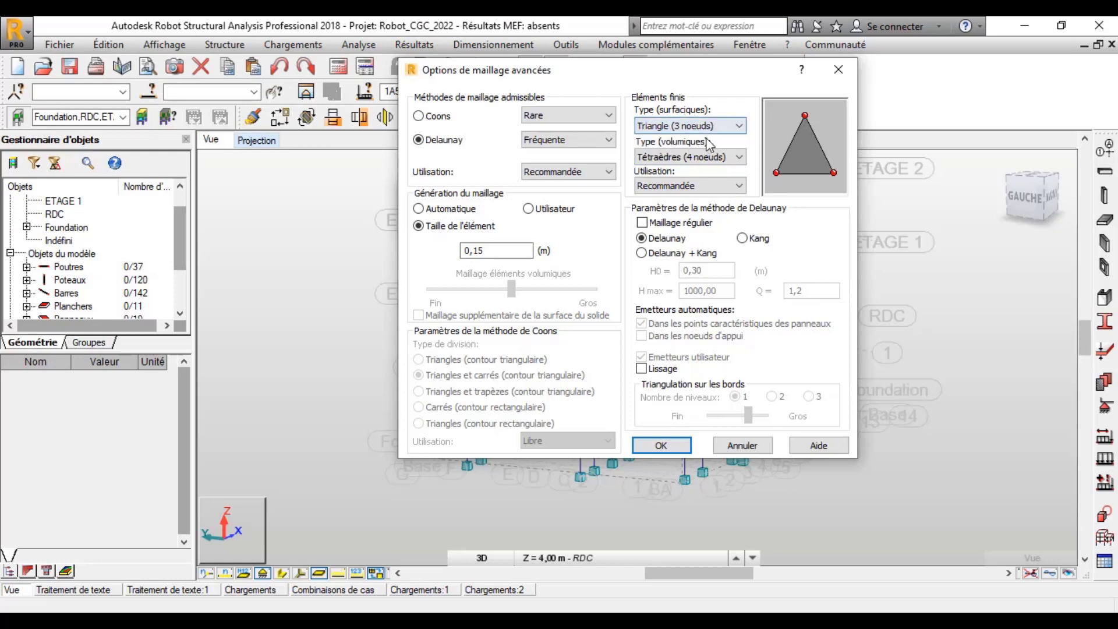
pyautogui.click(709, 127)
pyautogui.click(685, 163)
pyautogui.click(686, 161)
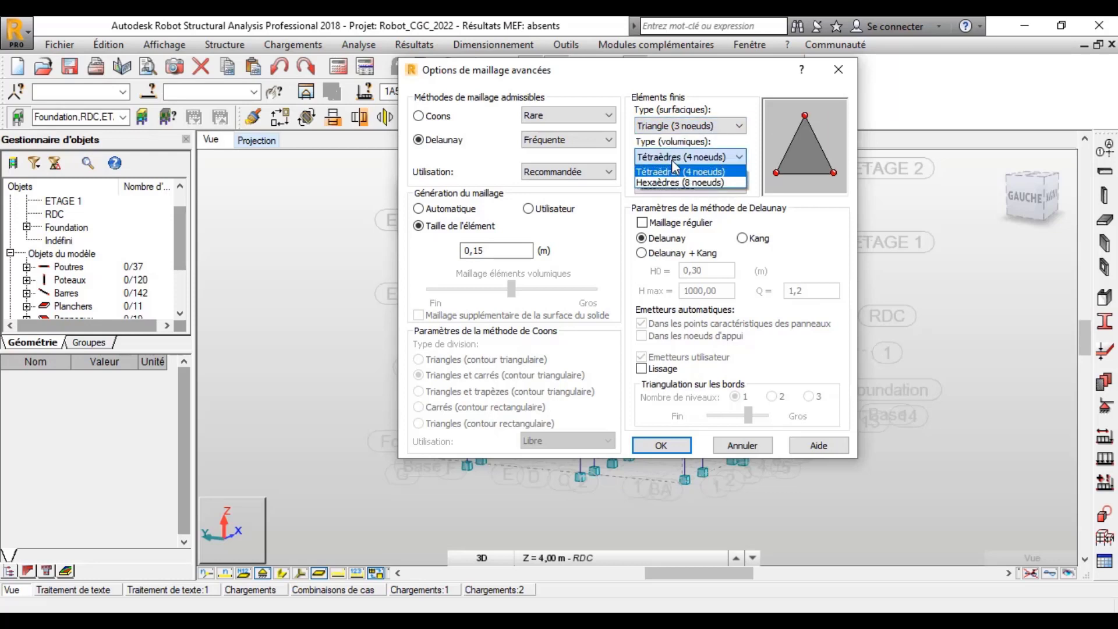
pyautogui.click(713, 172)
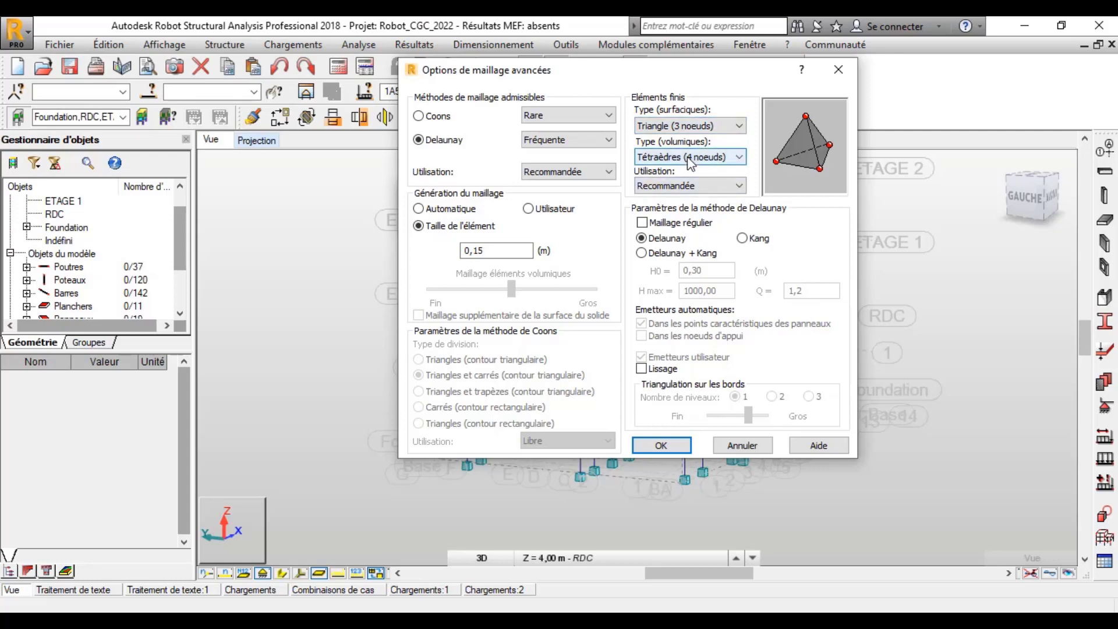
# Step: Enable Lissage for the Delaunay mesh, confirm the meshing options and generate the panels' finite element mesh
pyautogui.click(641, 369)
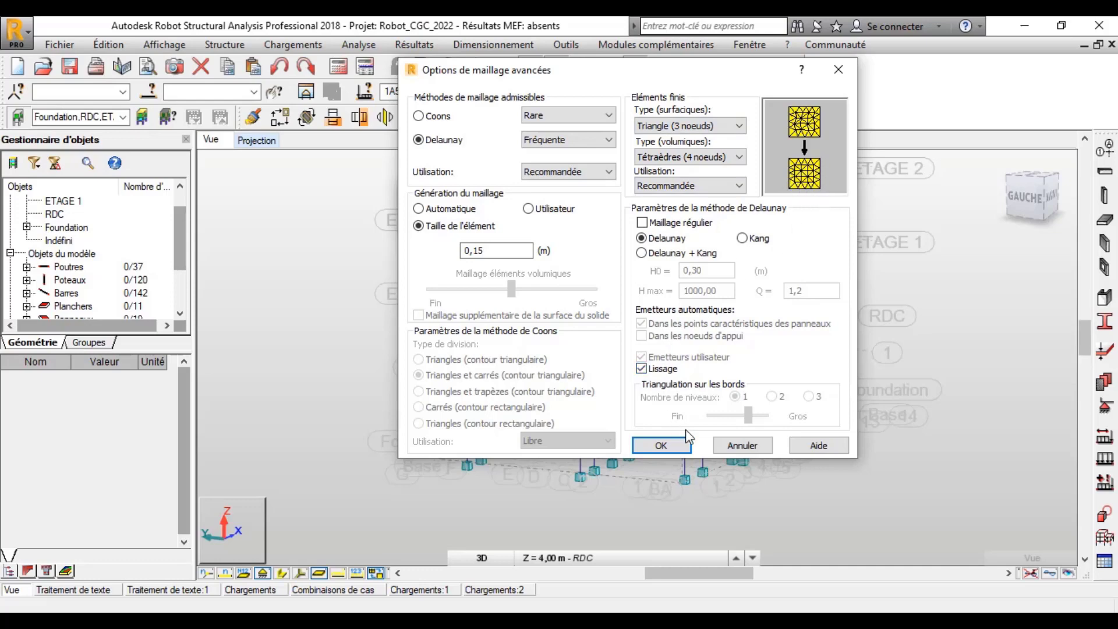
pyautogui.click(662, 445)
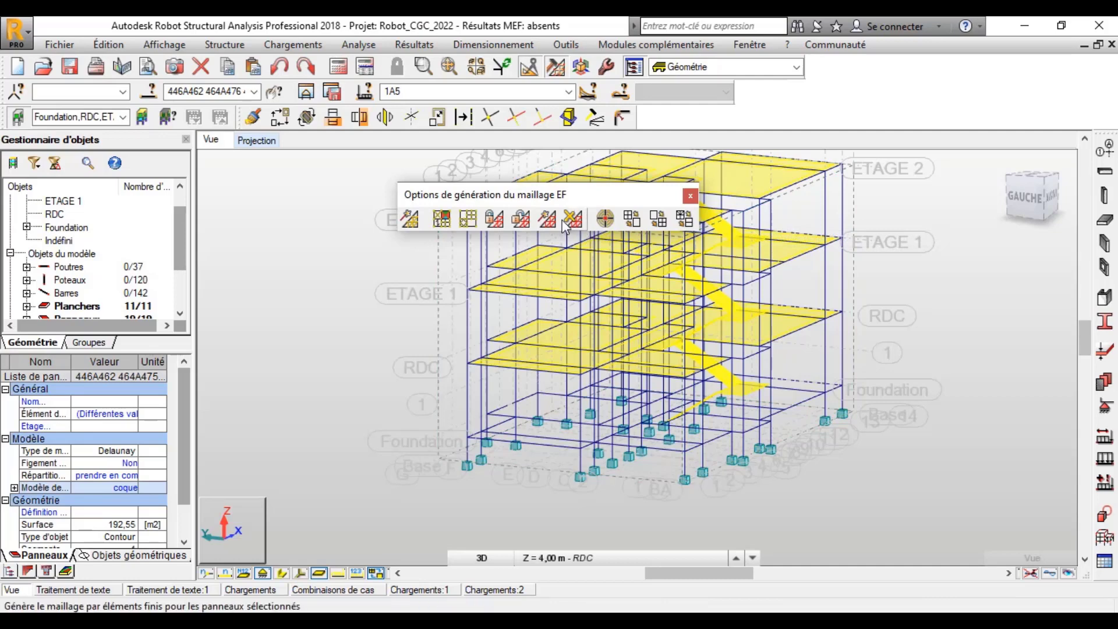
pyautogui.click(412, 218)
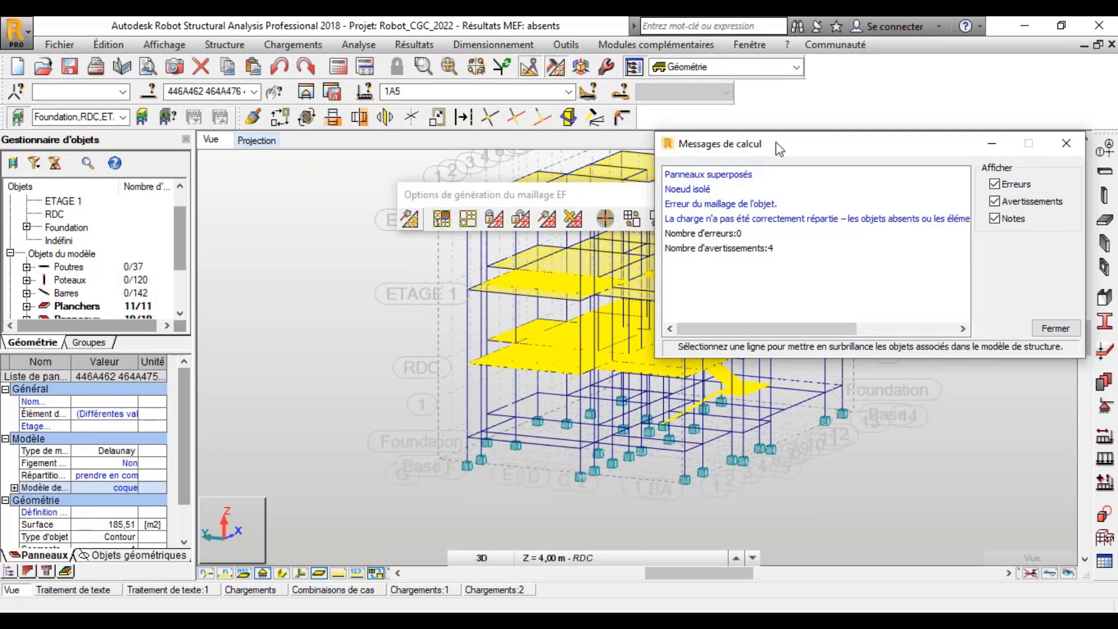
# Step: Check the objects linked to the Panneaux superposés, Noeud isolé and Erreur du maillage de l'objet messages, and close the calculation messages
pyautogui.moveTo(779, 149); pyautogui.dragTo(741, 76)
pyautogui.click(655, 101)
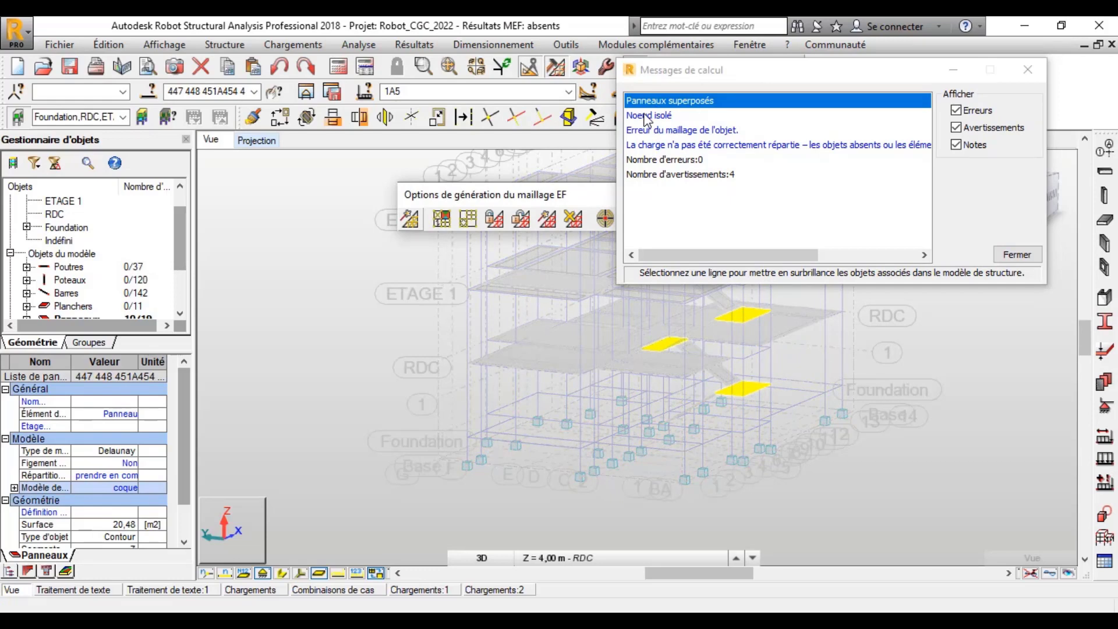
pyautogui.click(645, 116)
pyautogui.click(649, 131)
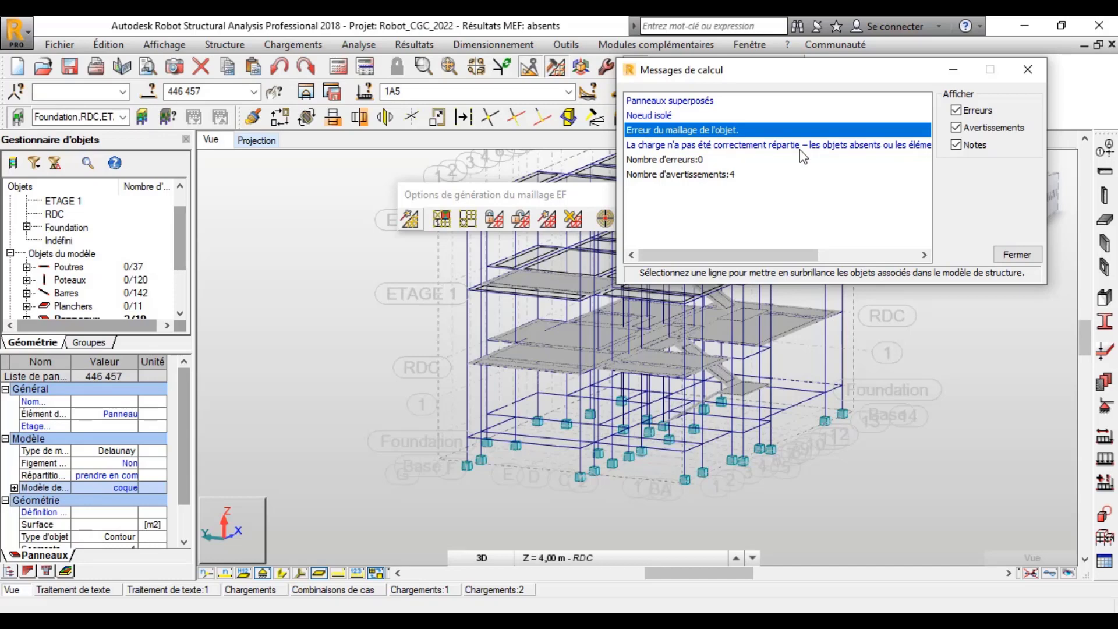
pyautogui.click(1018, 255)
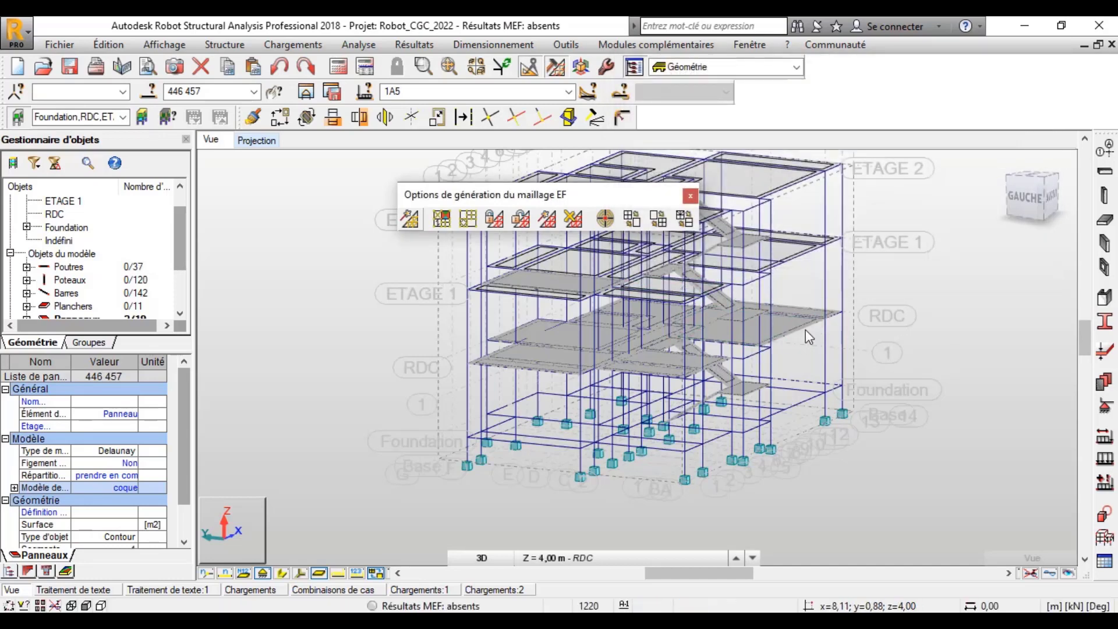
# Step: Examine the triangular mesh up close on the RDC floor slab and on the staircase flight
pyautogui.click(743, 322)
pyautogui.scroll(3, 746, 338)
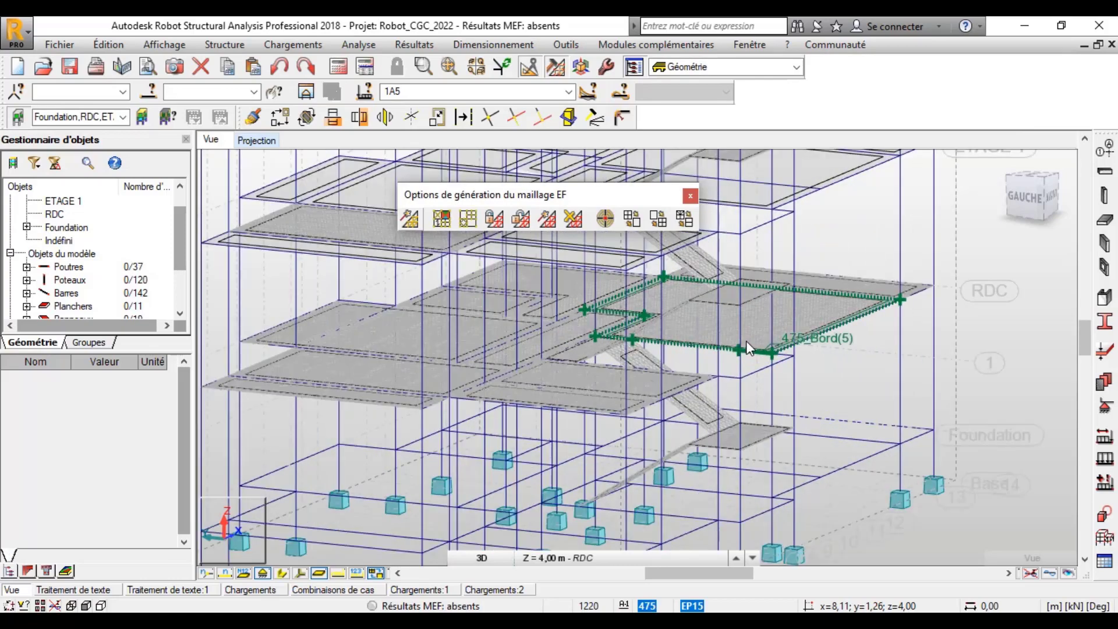
pyautogui.scroll(6, 747, 344)
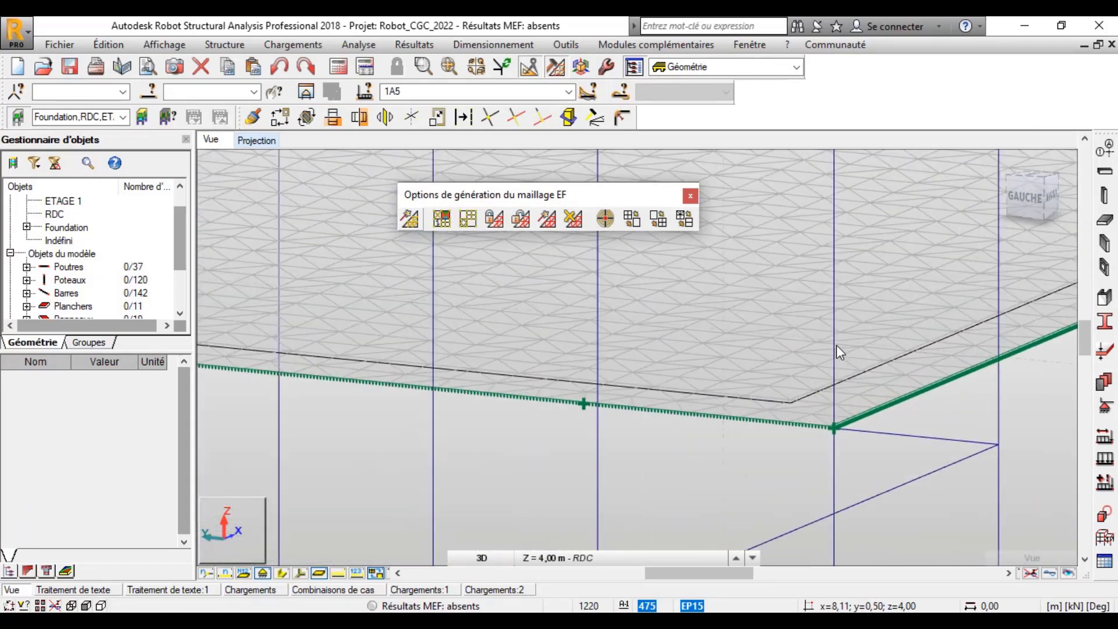
pyautogui.scroll(4, 837, 346)
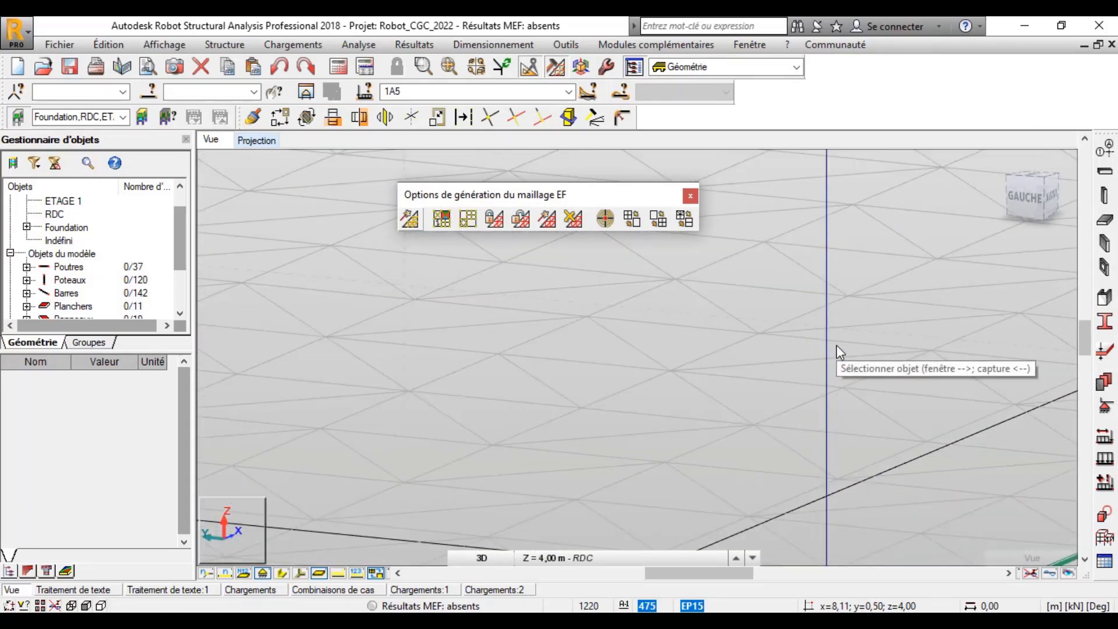
pyautogui.scroll(-4, 836, 345)
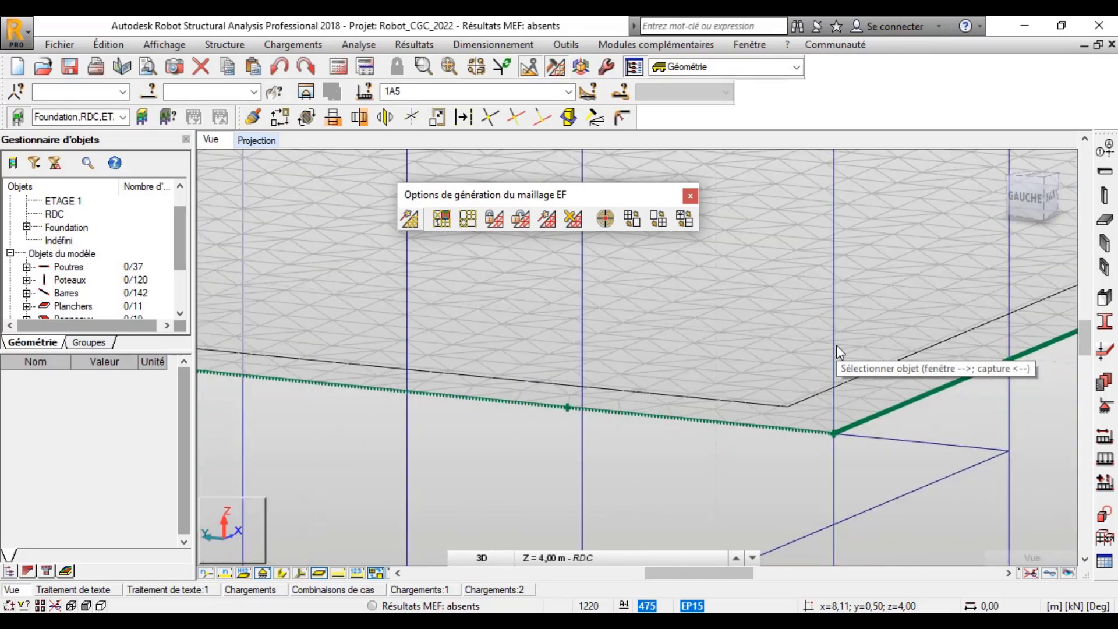
pyautogui.moveTo(781, 337)
pyautogui.keyDown('shift'); pyautogui.mouseDown(button='middle')
pyautogui.moveTo(830, 369)
pyautogui.moveTo(776, 348)
pyautogui.mouseUp(button='middle'); pyautogui.keyUp('shift')
pyautogui.scroll(3, 799, 351)
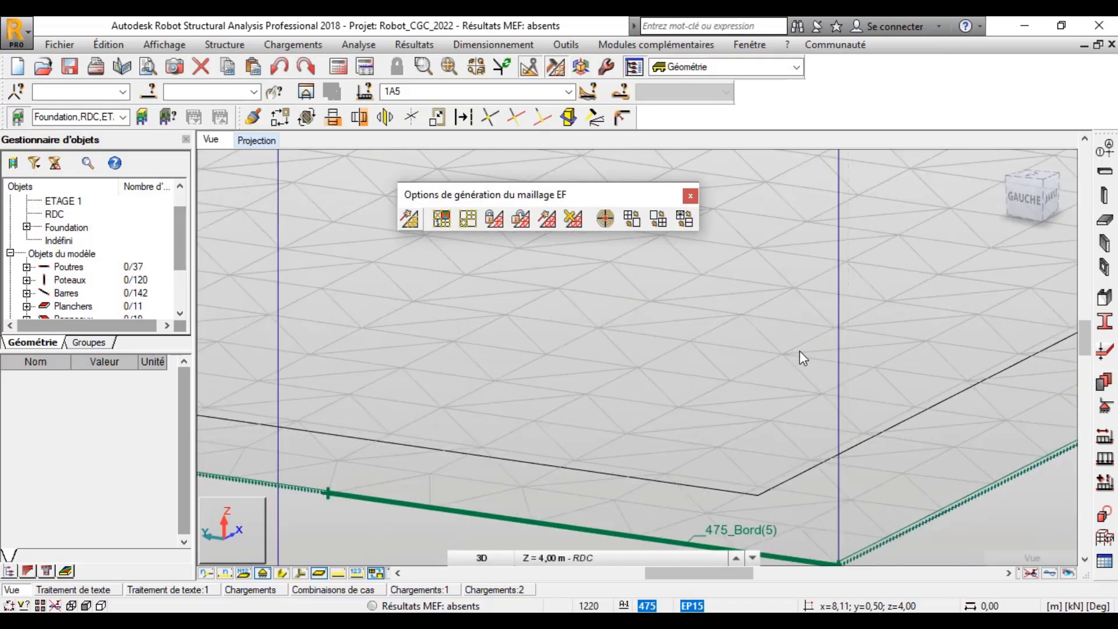
pyautogui.scroll(-5, 799, 351)
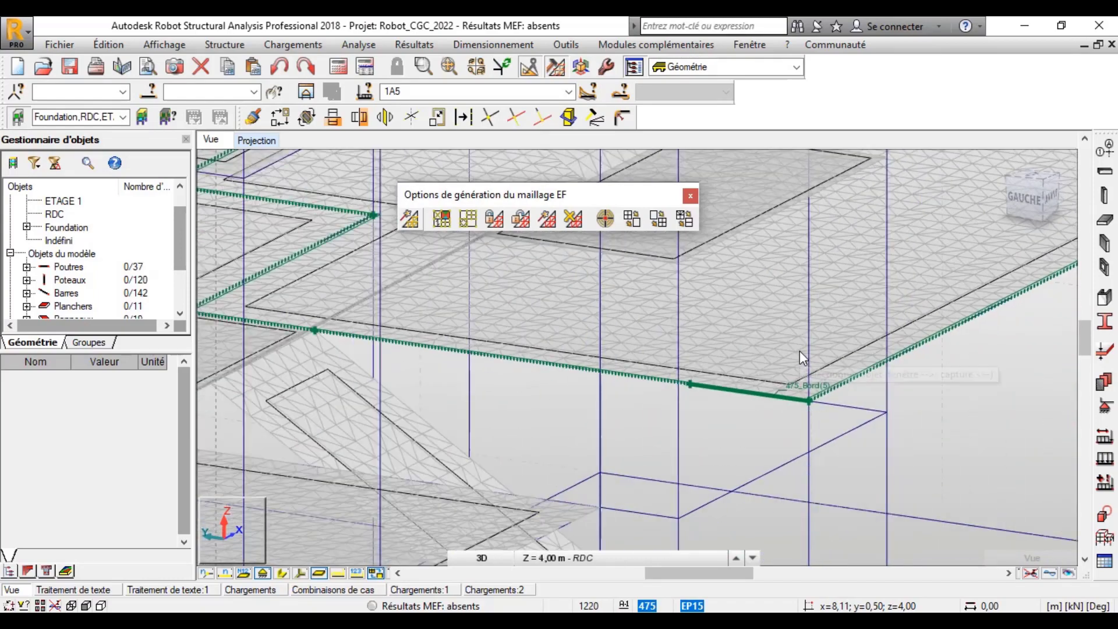
pyautogui.scroll(-6, 800, 351)
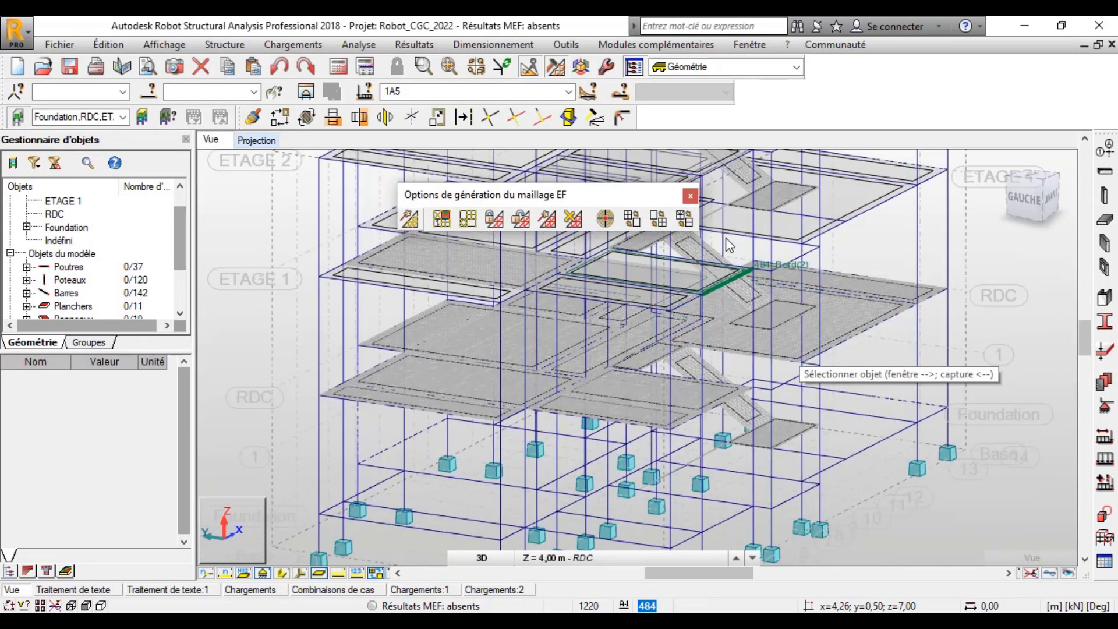
pyautogui.scroll(7, 694, 251)
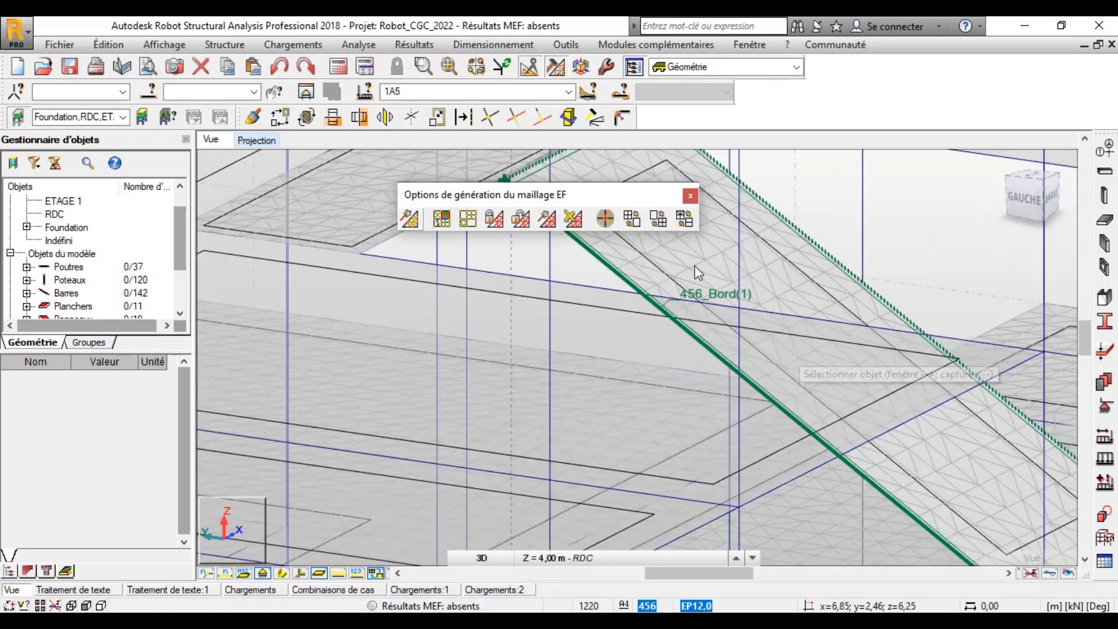
pyautogui.scroll(3, 694, 268)
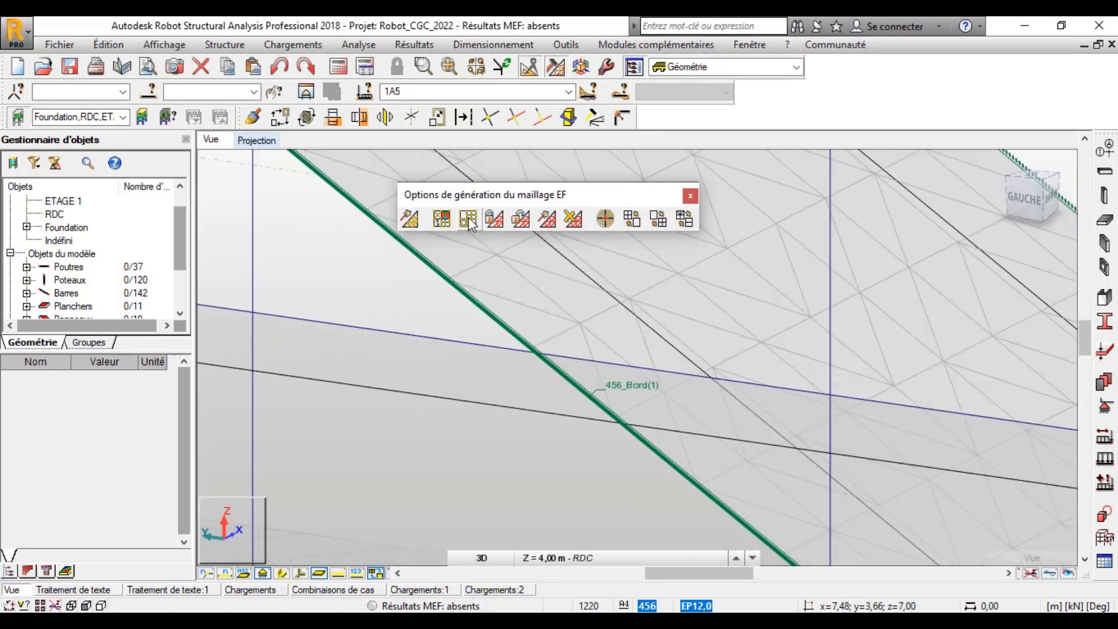
# Step: Change the surface finite element type to Quadrangle (4 noeuds) for all panels in the advanced meshing options and confirm
pyautogui.click(468, 217)
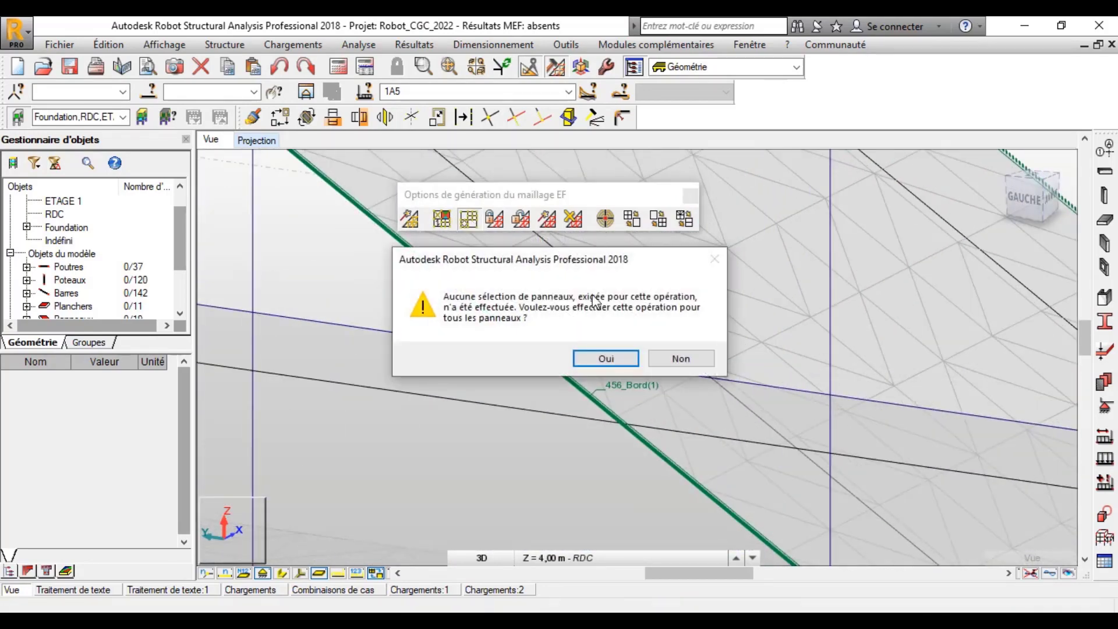
pyautogui.click(606, 357)
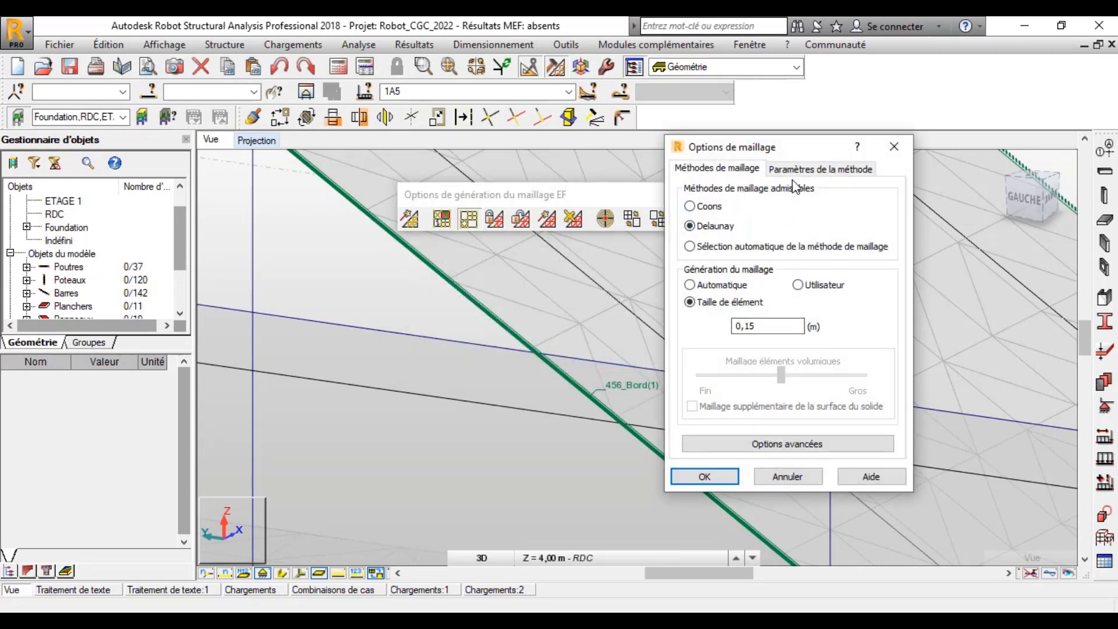
pyautogui.click(794, 445)
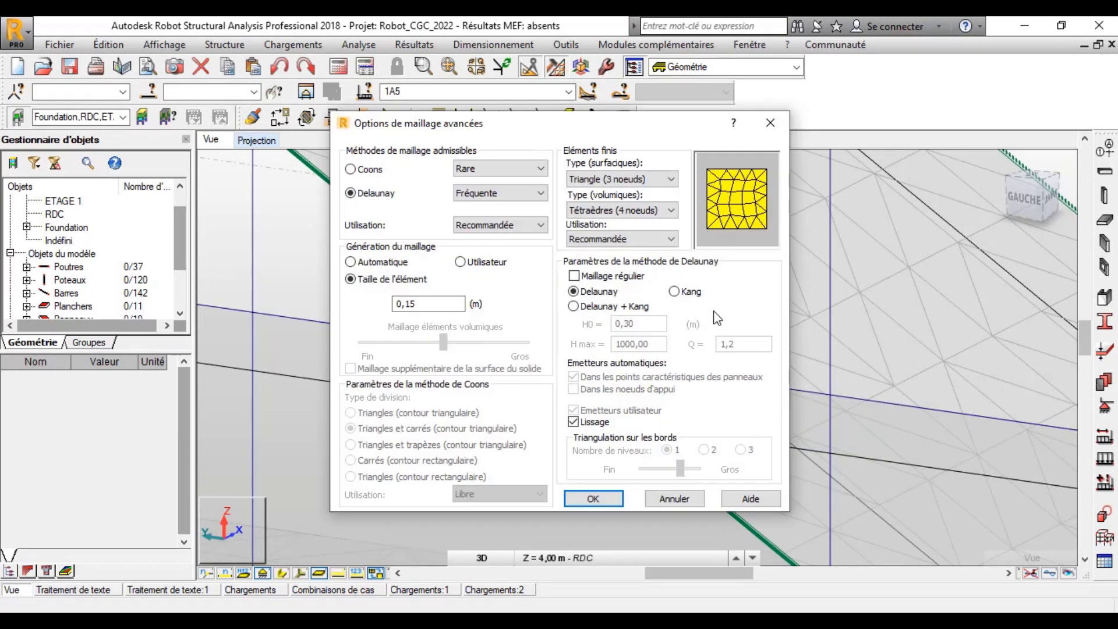
pyautogui.click(635, 178)
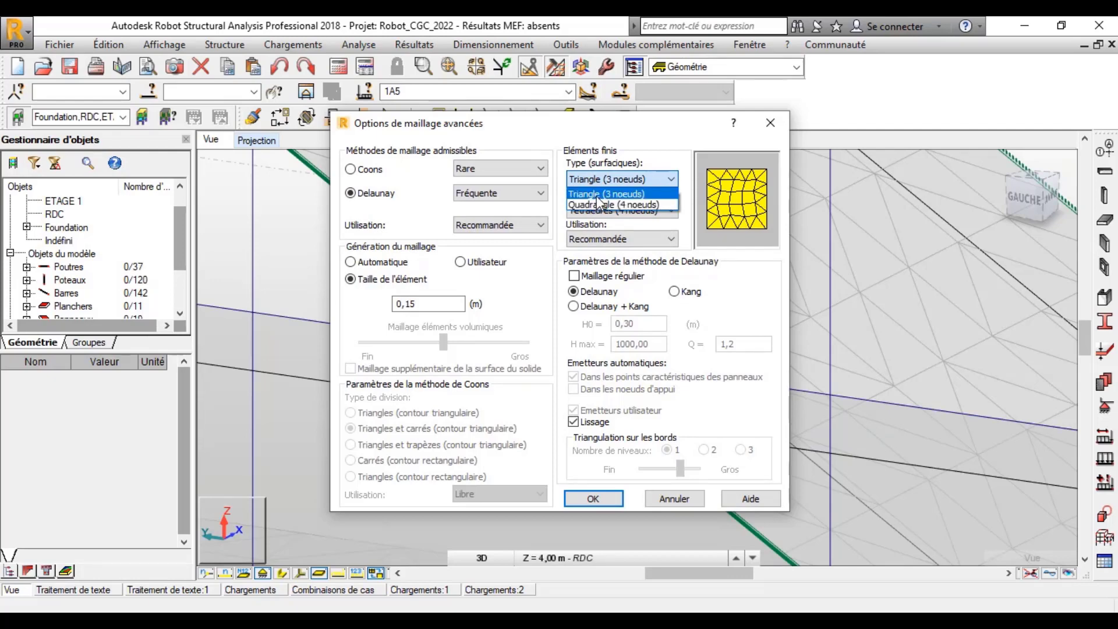
pyautogui.click(597, 204)
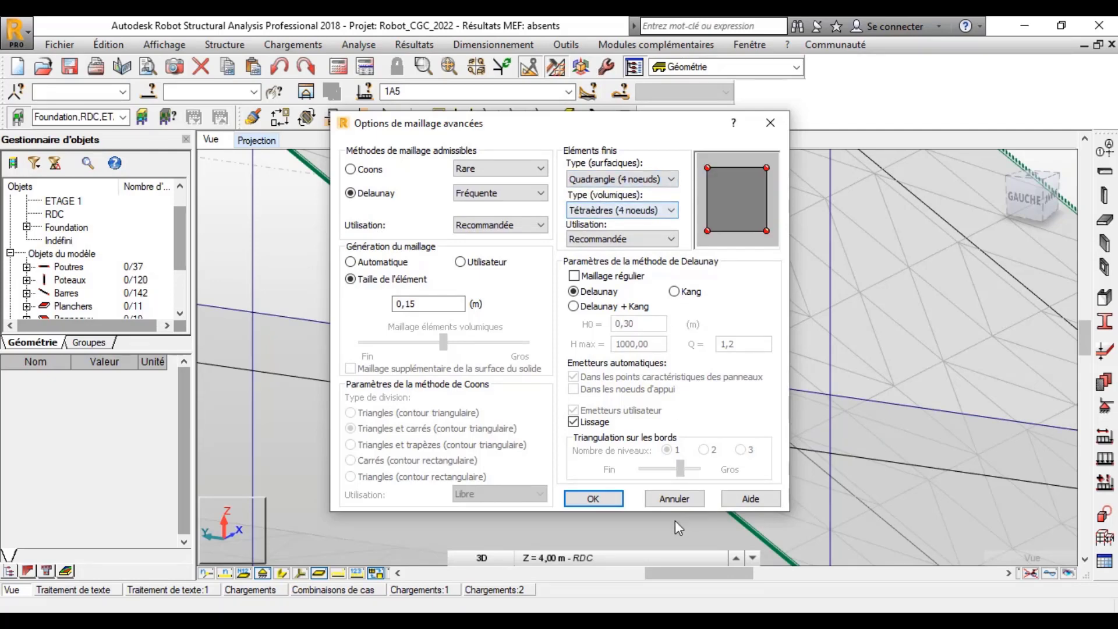
pyautogui.click(593, 498)
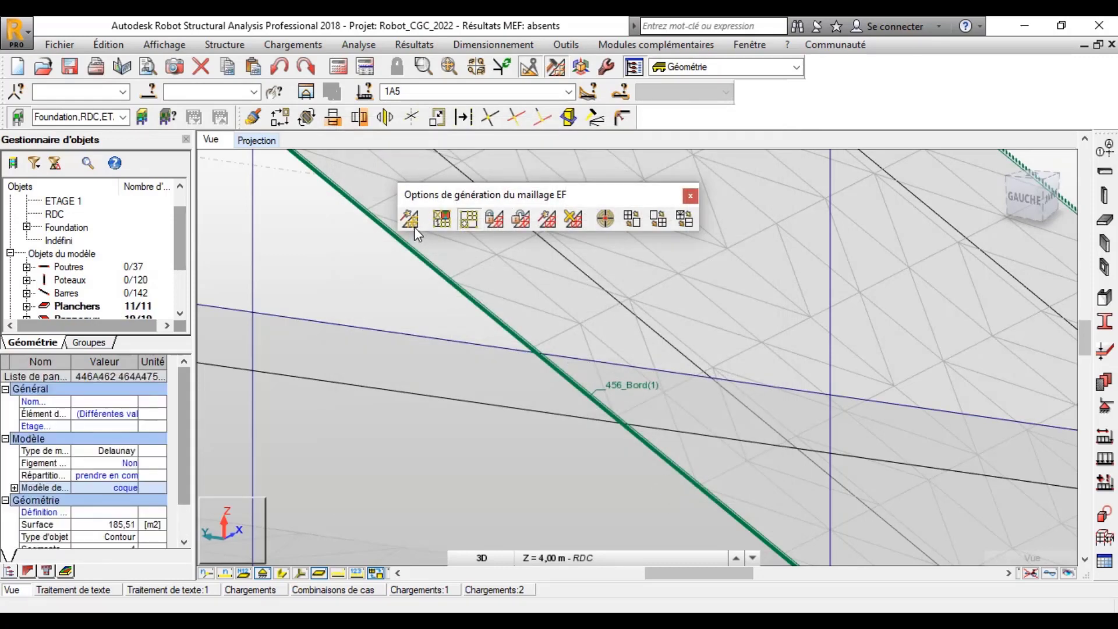
# Step: Select only the staircase flight panel and regenerate the model's finite element mesh with the quadrangular element setting
pyautogui.click(784, 316)
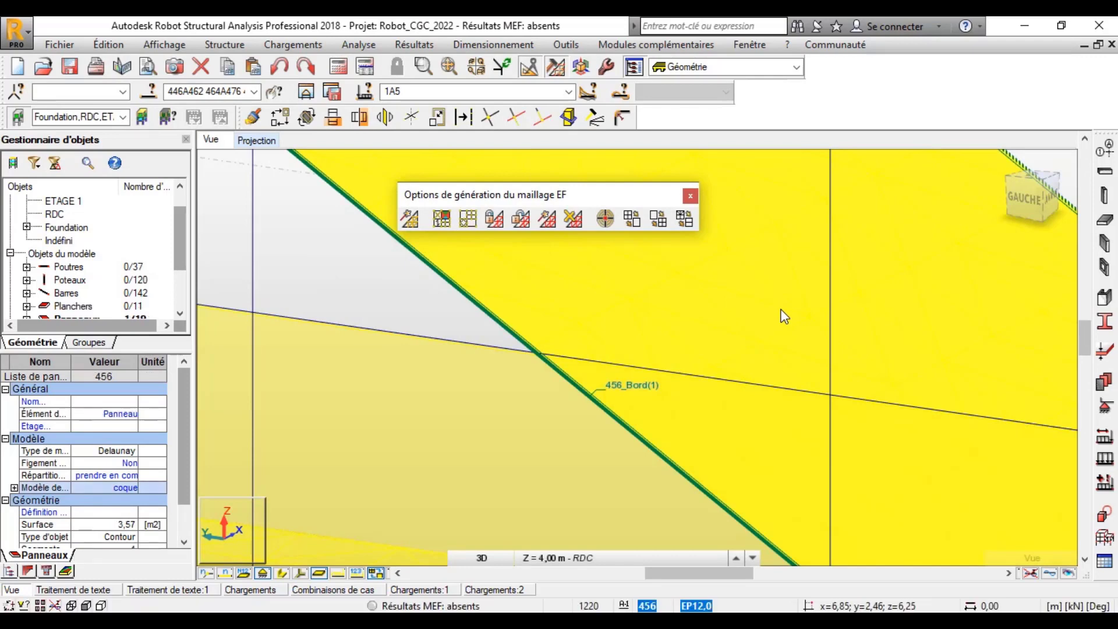
pyautogui.scroll(-3, 694, 323)
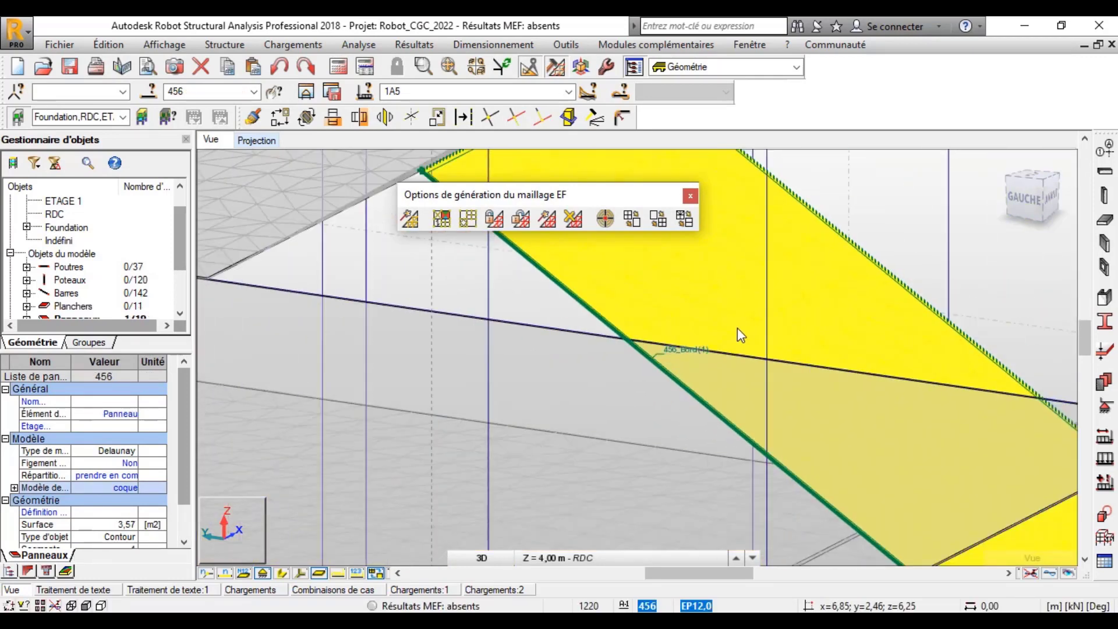
pyautogui.scroll(-5, 737, 328)
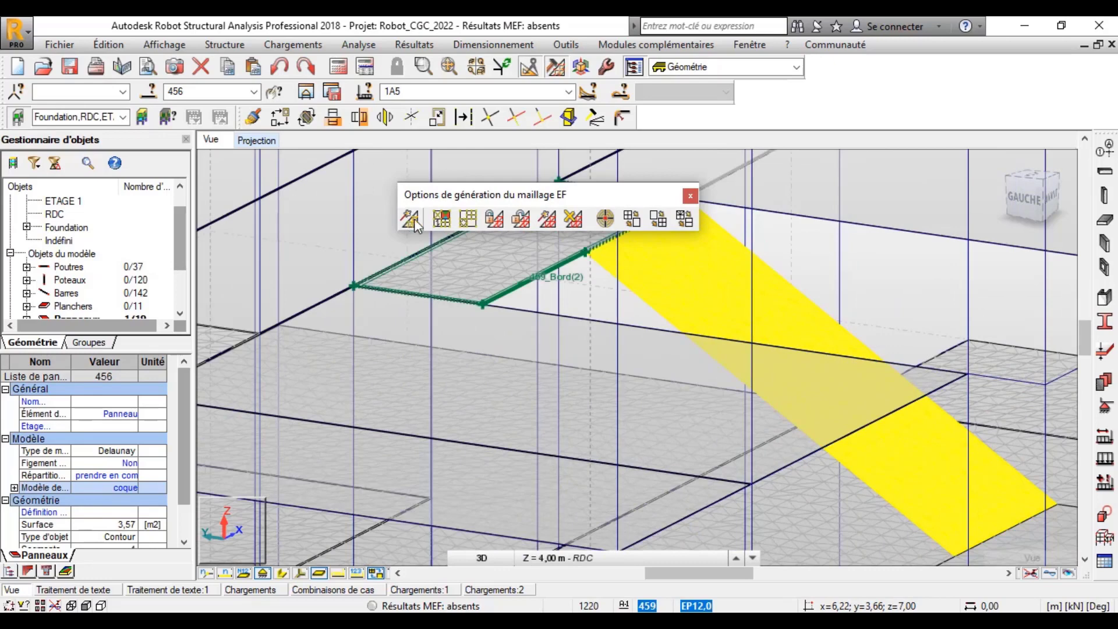
pyautogui.click(409, 217)
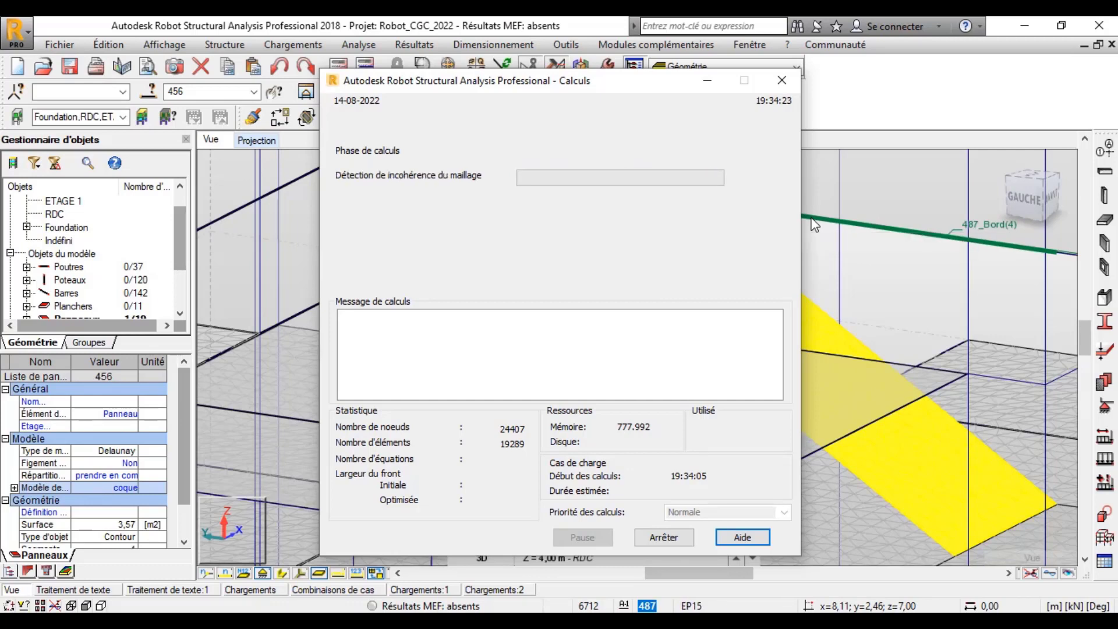
pyautogui.scroll(3, 996, 416)
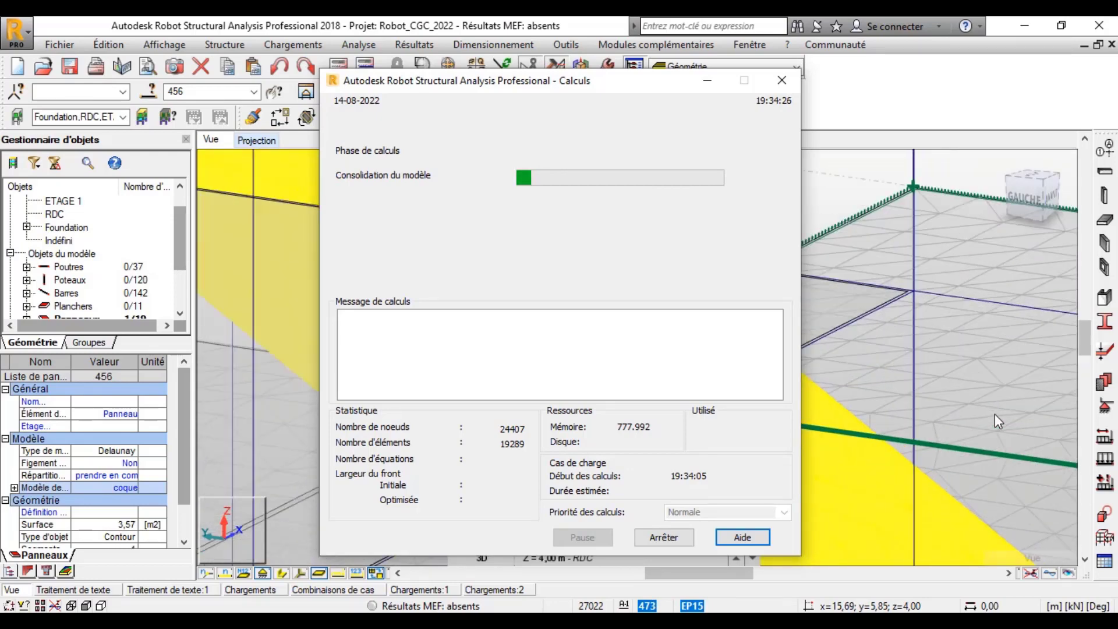
pyautogui.scroll(-4, 995, 413)
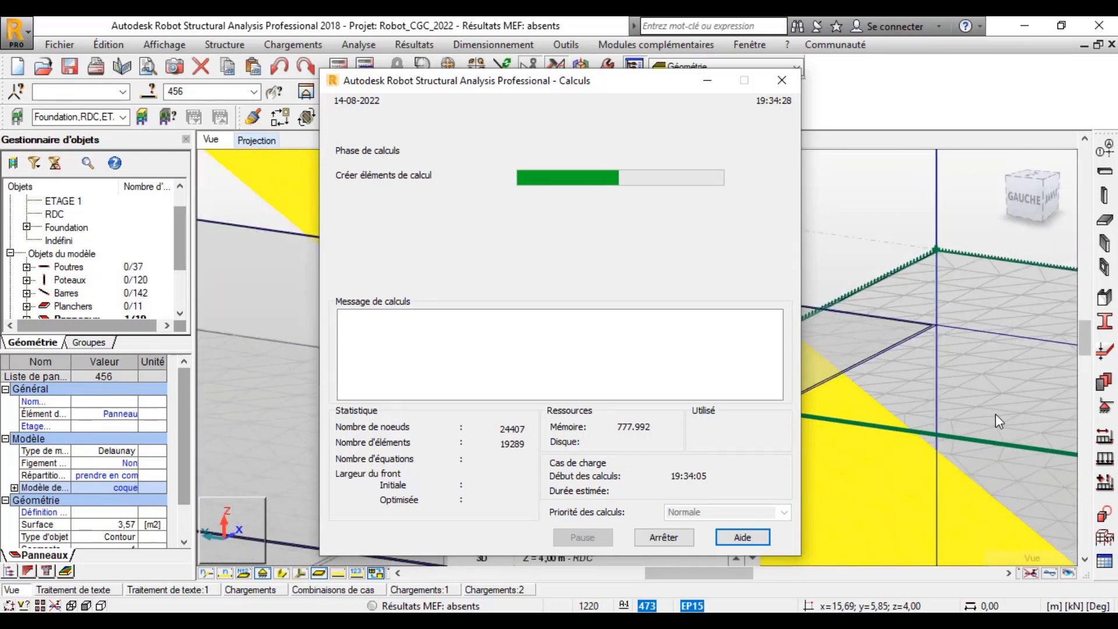
pyautogui.scroll(2, 995, 414)
pyautogui.scroll(3, 237, 411)
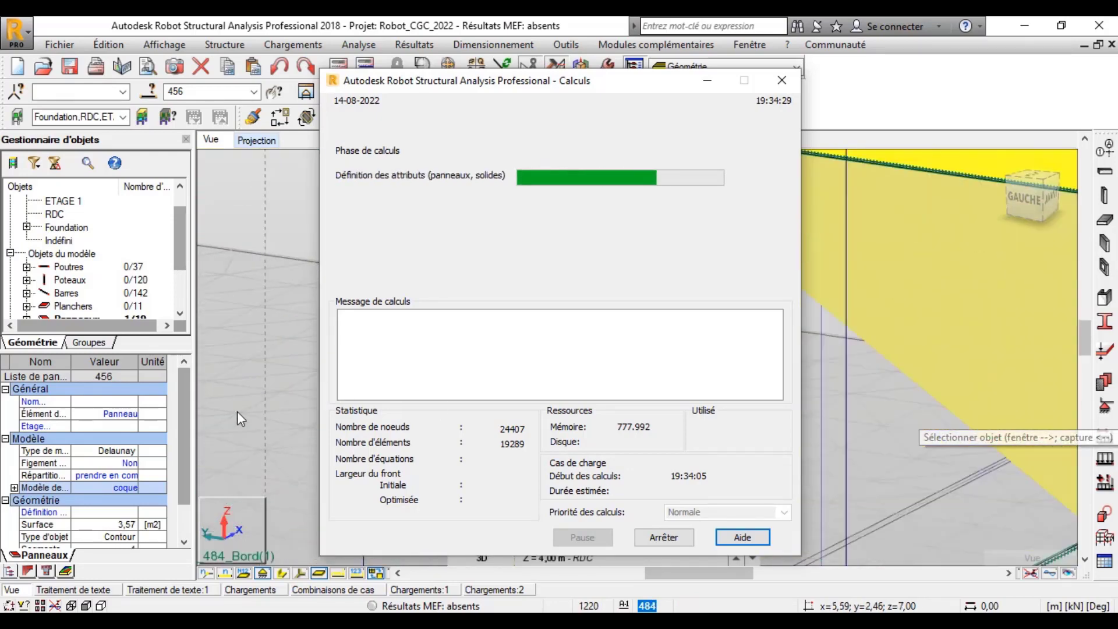
pyautogui.scroll(-4, 237, 410)
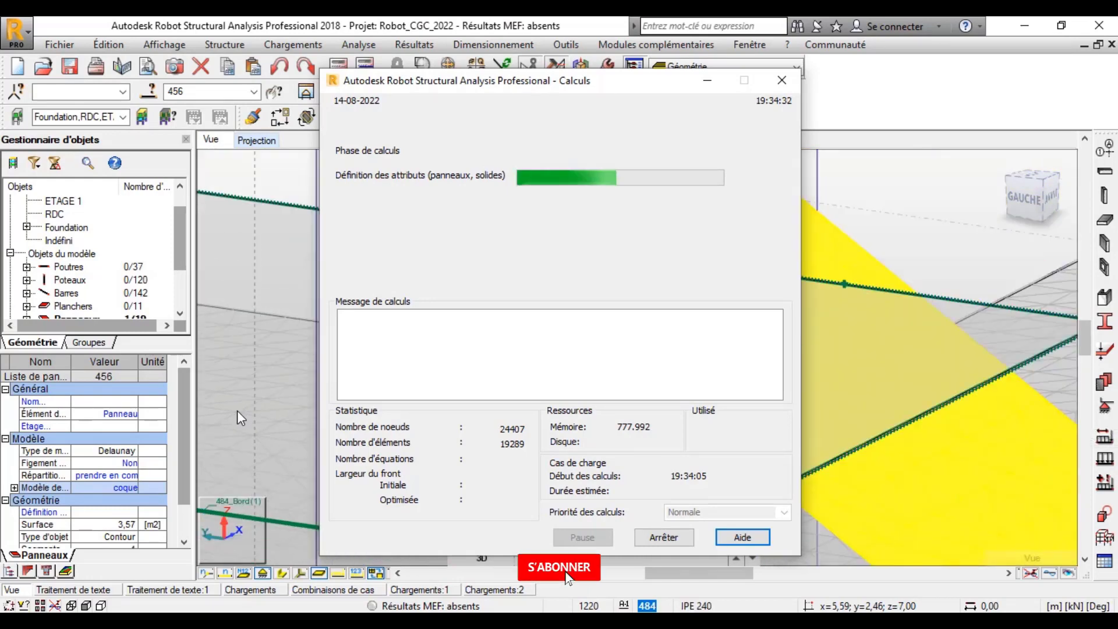
pyautogui.scroll(-3, 237, 411)
pyautogui.scroll(2, 911, 387)
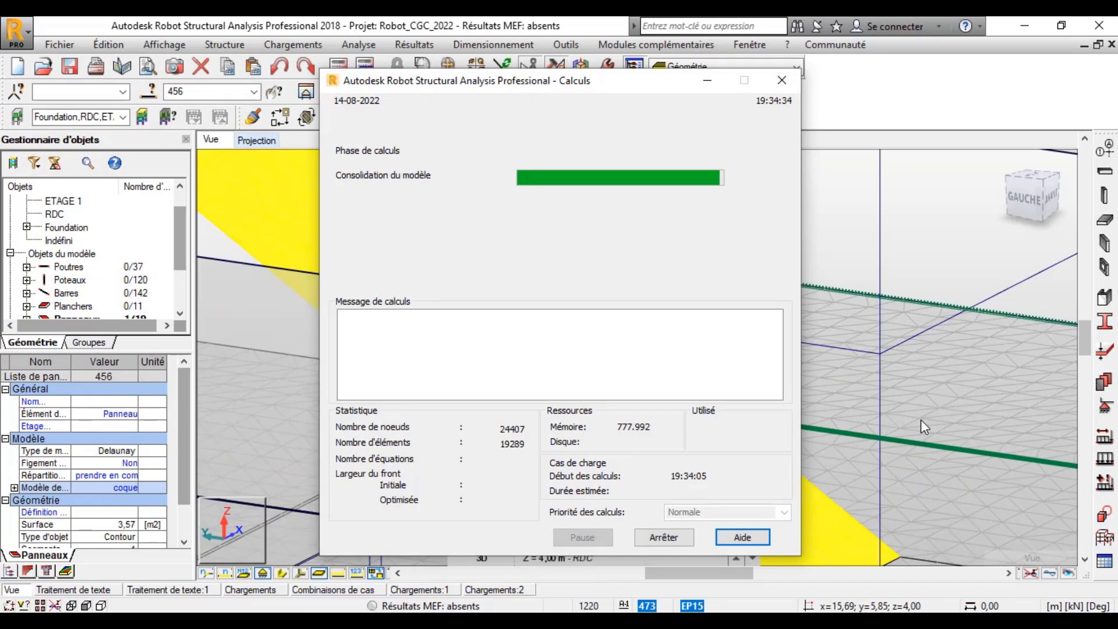
pyautogui.scroll(1, 911, 427)
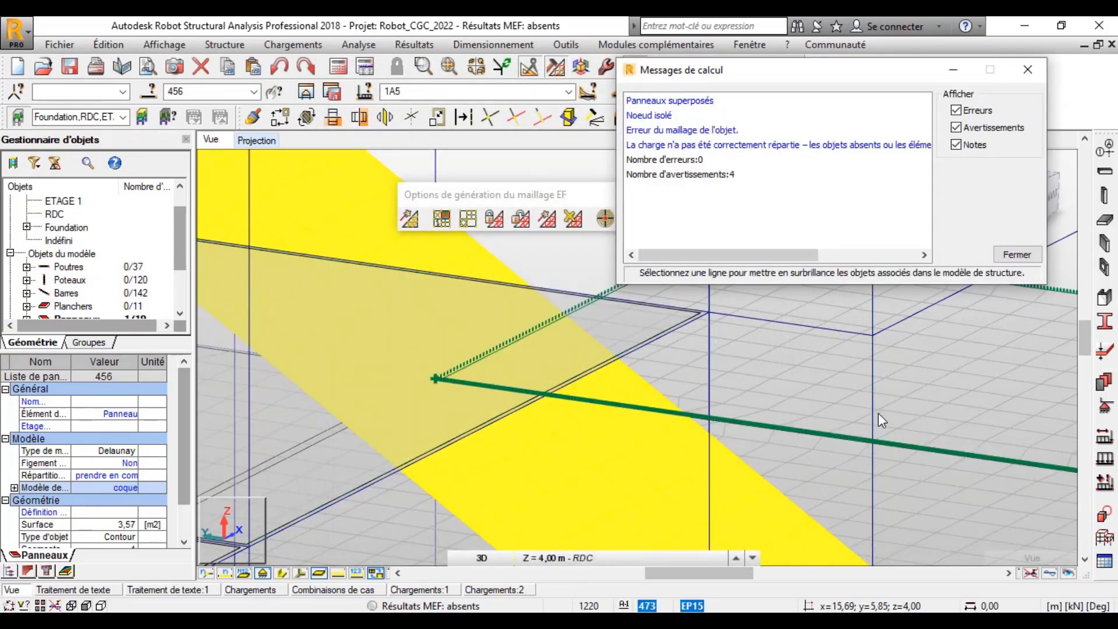
# Step: Close the calculation messages and examine the quadrangular mesh up close along the edges and interior of the RDC floor slab
pyautogui.scroll(3, 878, 420)
pyautogui.scroll(-3, 823, 389)
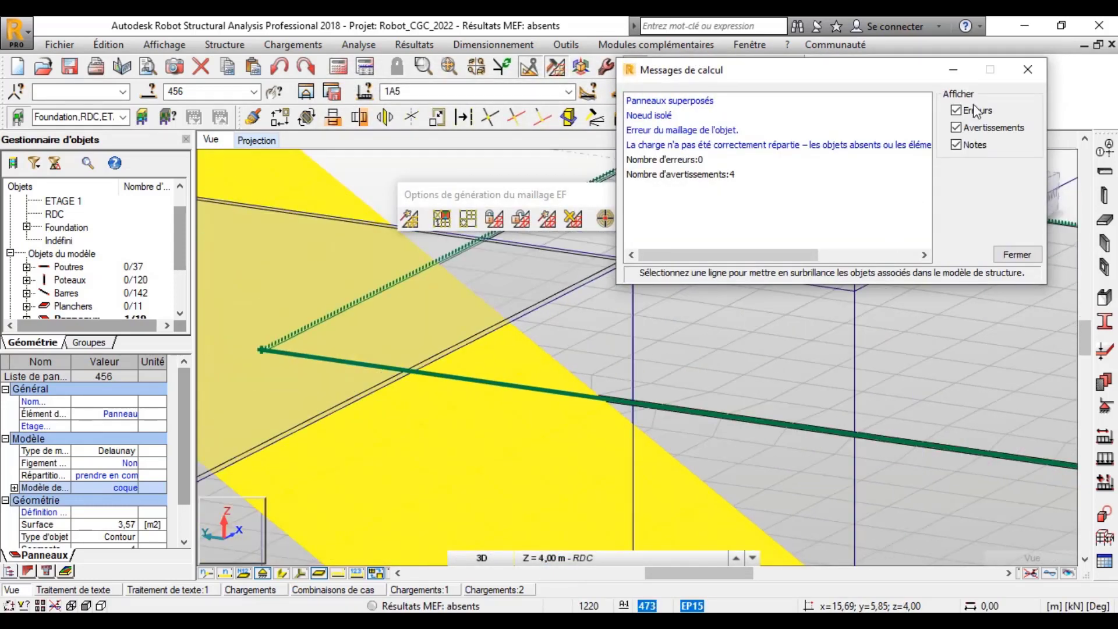
pyautogui.click(1028, 69)
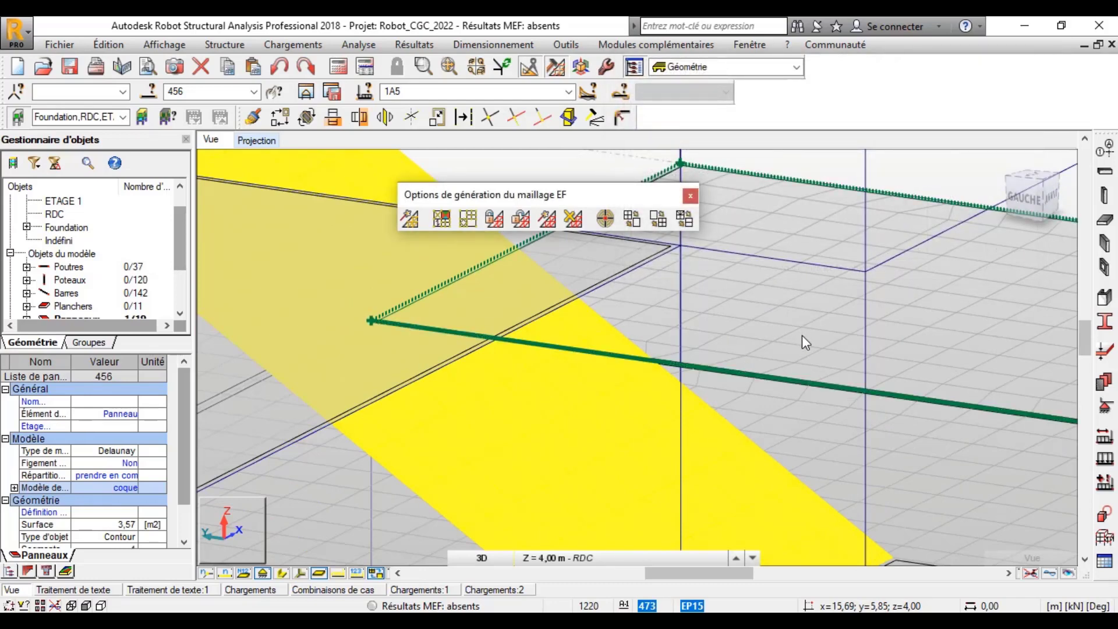
pyautogui.scroll(-4, 739, 316)
pyautogui.scroll(5, 824, 342)
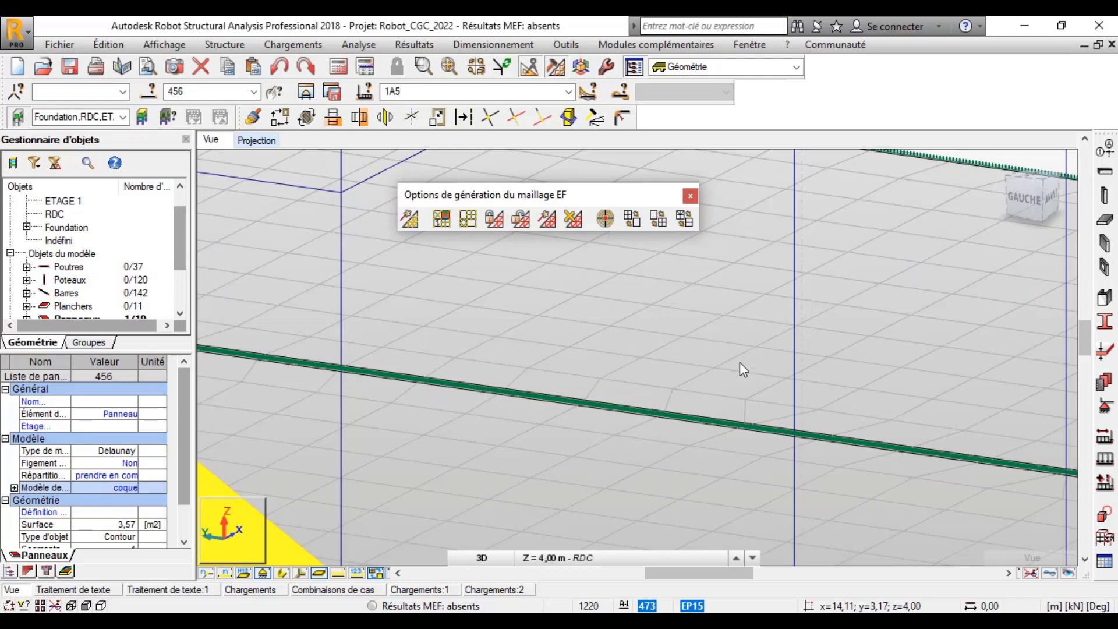
pyautogui.scroll(5, 682, 417)
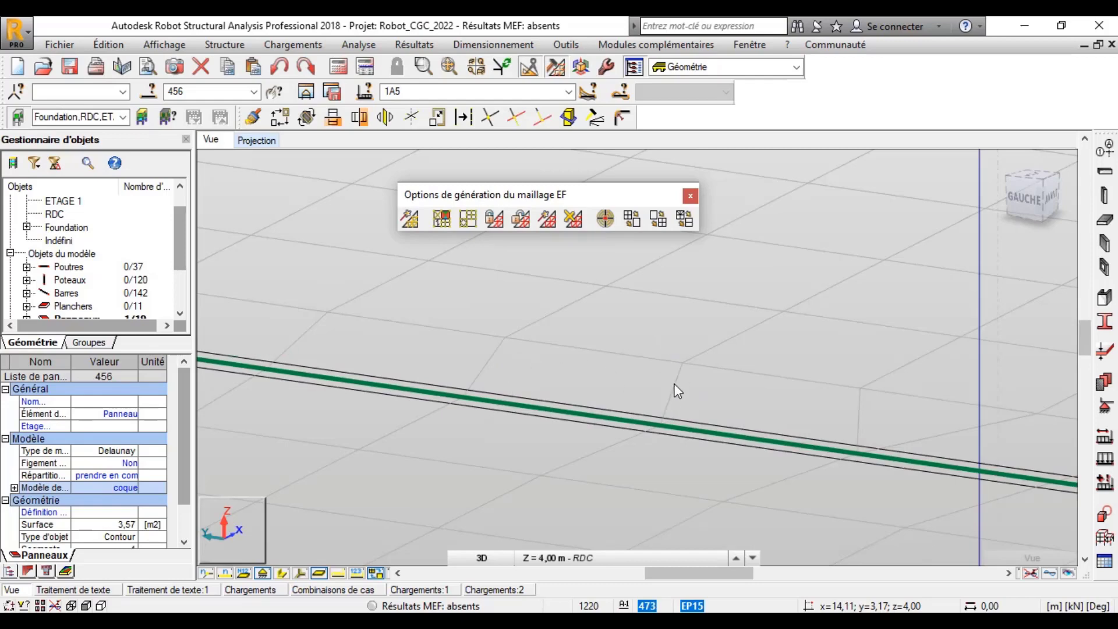
pyautogui.scroll(-5, 721, 348)
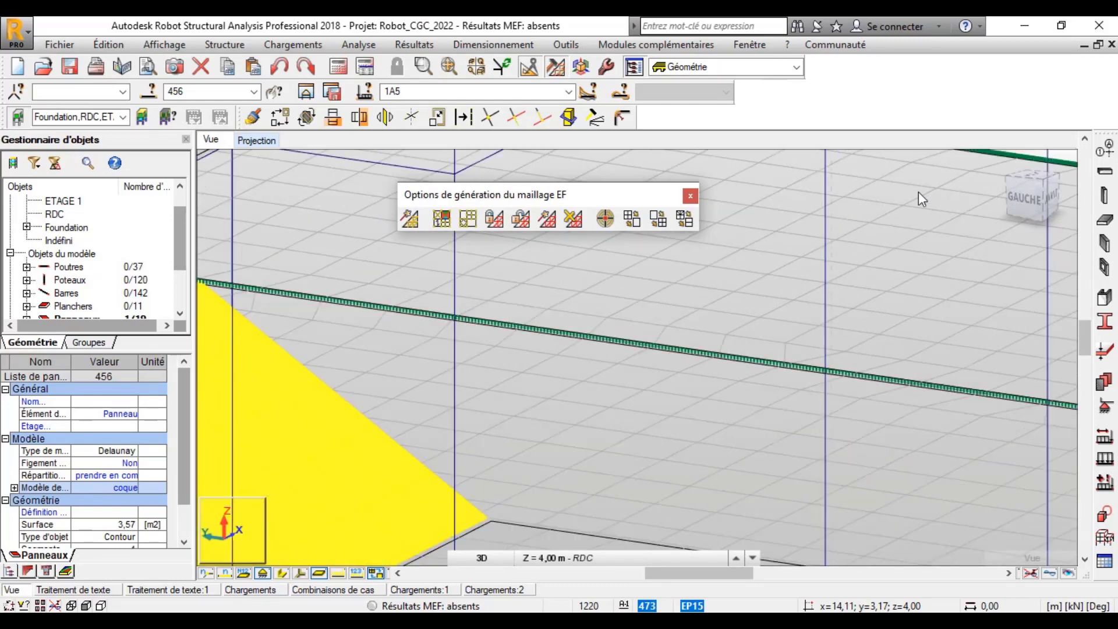
pyautogui.scroll(5, 894, 306)
pyautogui.scroll(3, 899, 285)
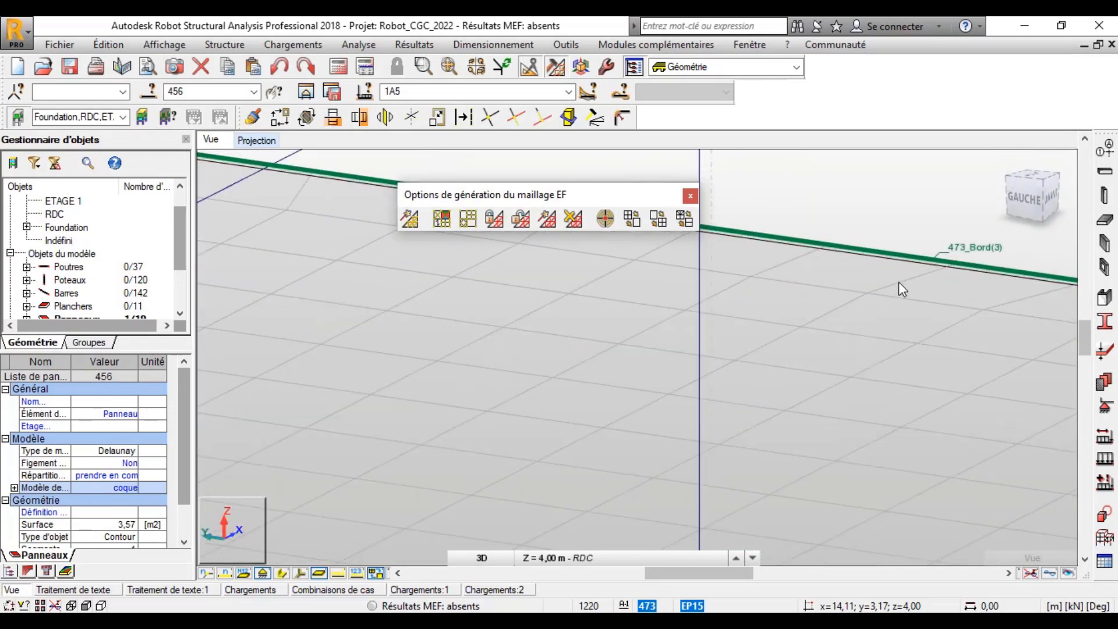
pyautogui.scroll(-3, 899, 289)
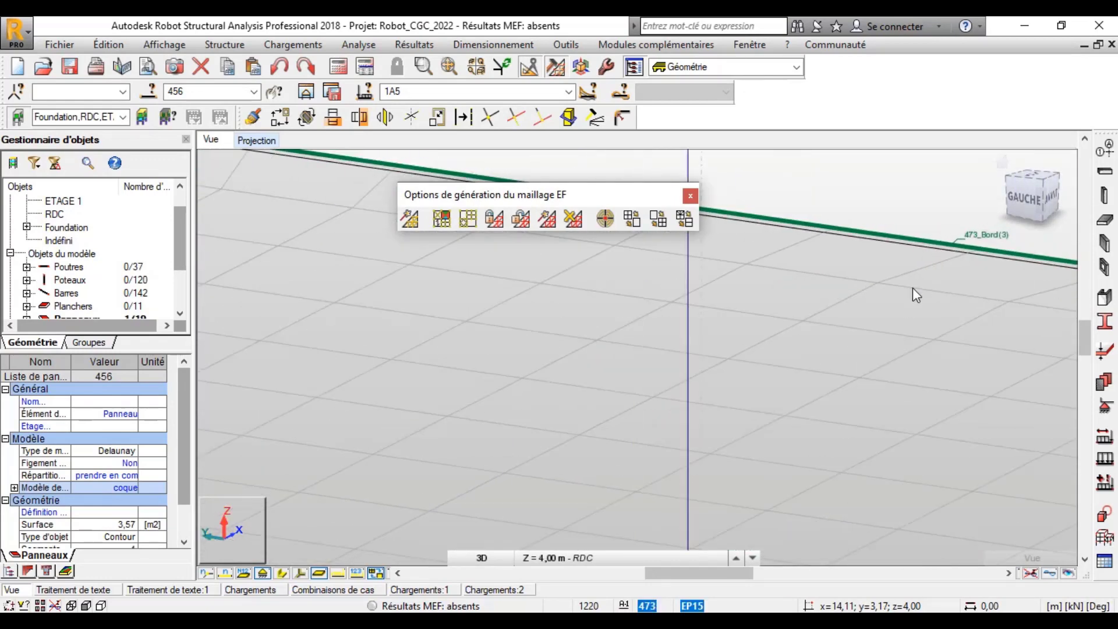
pyautogui.scroll(-3, 586, 414)
pyautogui.scroll(3, 617, 310)
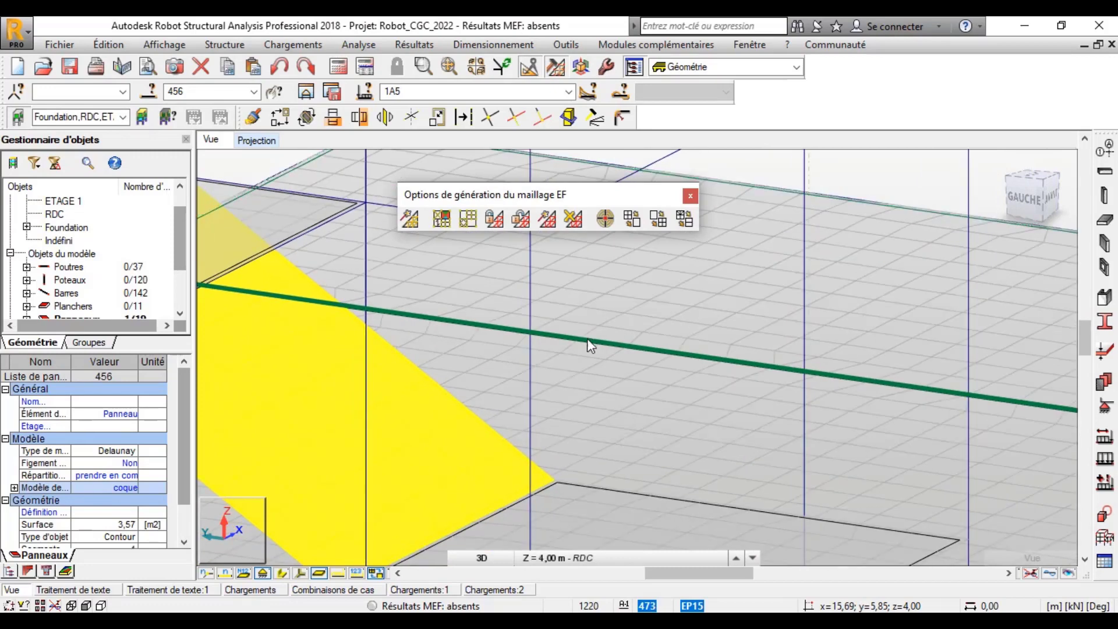